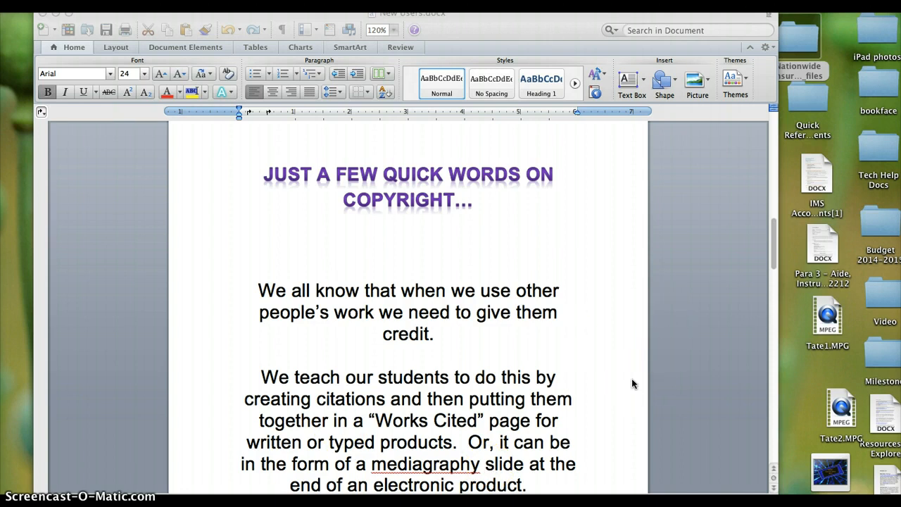
Read the document's copyright notes and switch to the EasyBib home page in the web browser
scroll(631, 383, "down", 5)
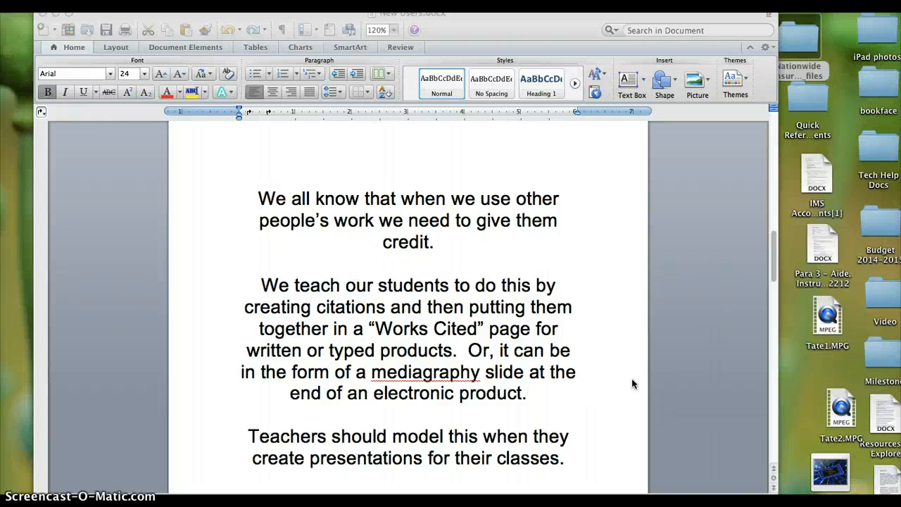
left_click(636, 184)
left_click_drag(900, 116, 89, 16)
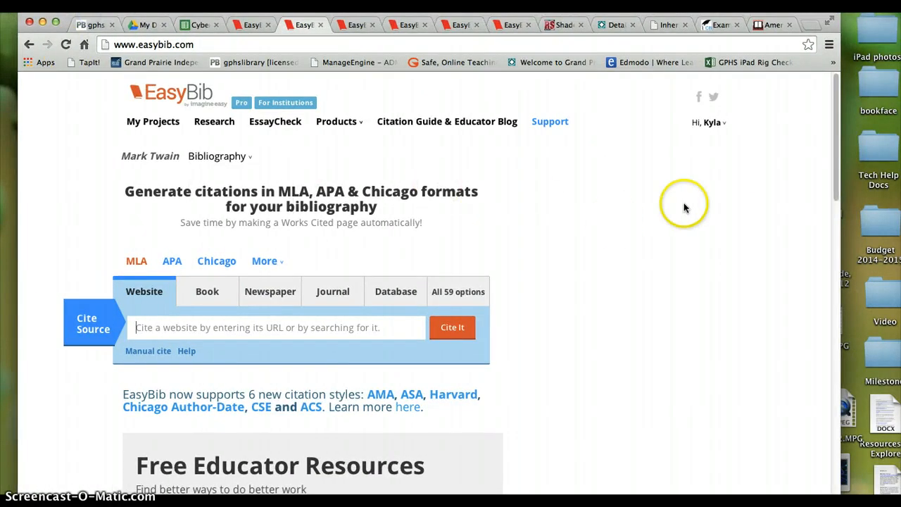
Check which options the EasyBib account menu offers
left_click(725, 127)
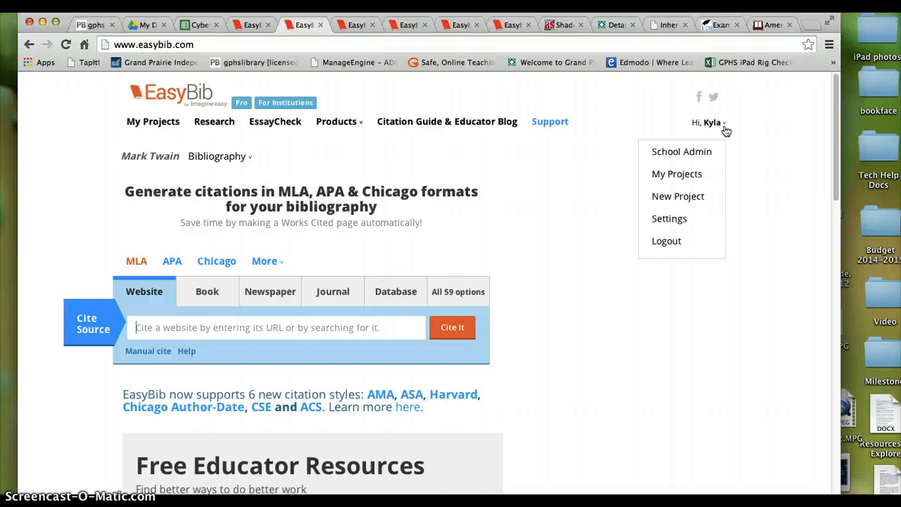
left_click(728, 127)
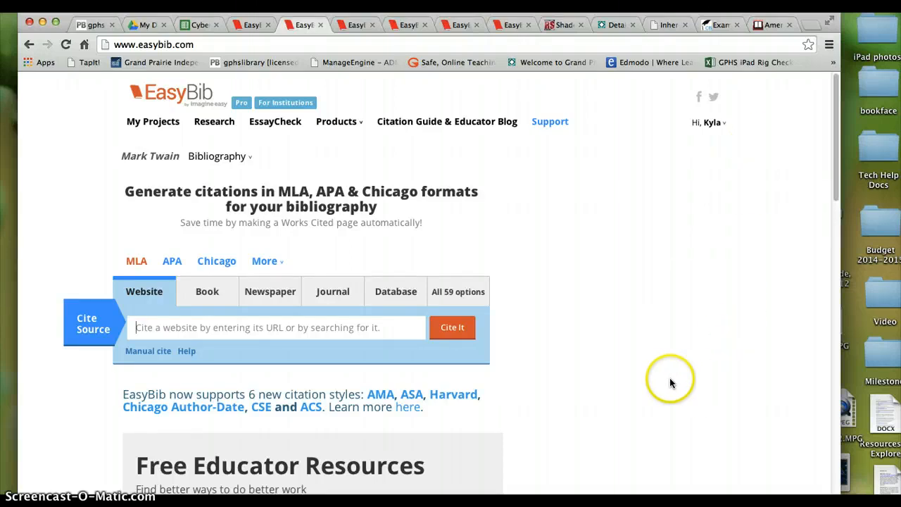
Search EasyBib's book sources for "Lord of the flies" in MLA style
scroll(670, 380, "down", 2)
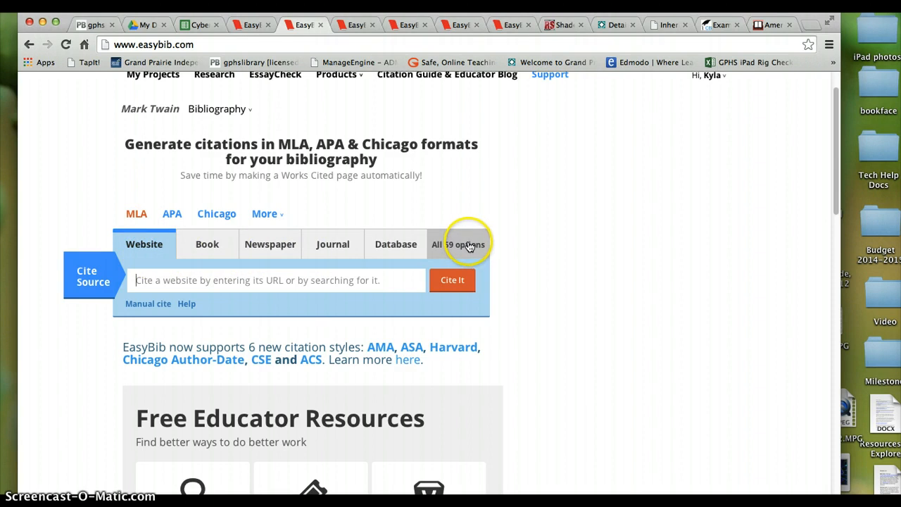
left_click(208, 247)
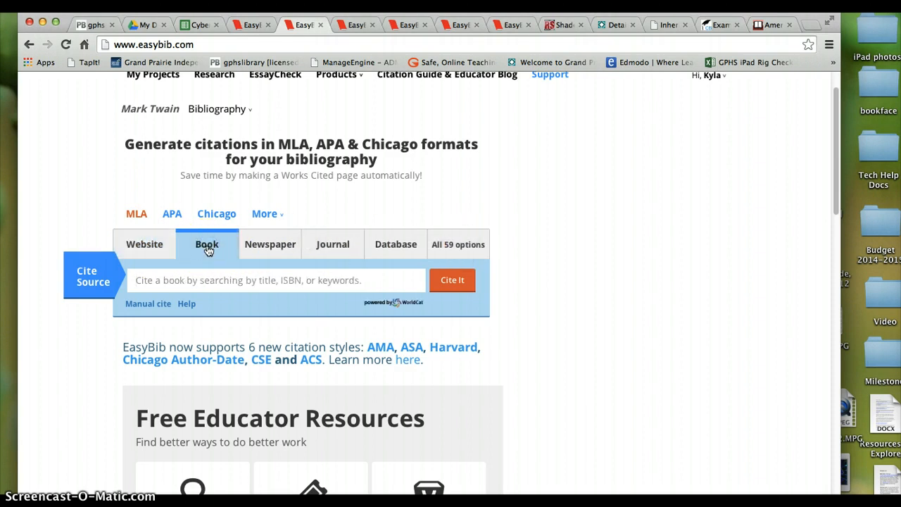
type("Lord")
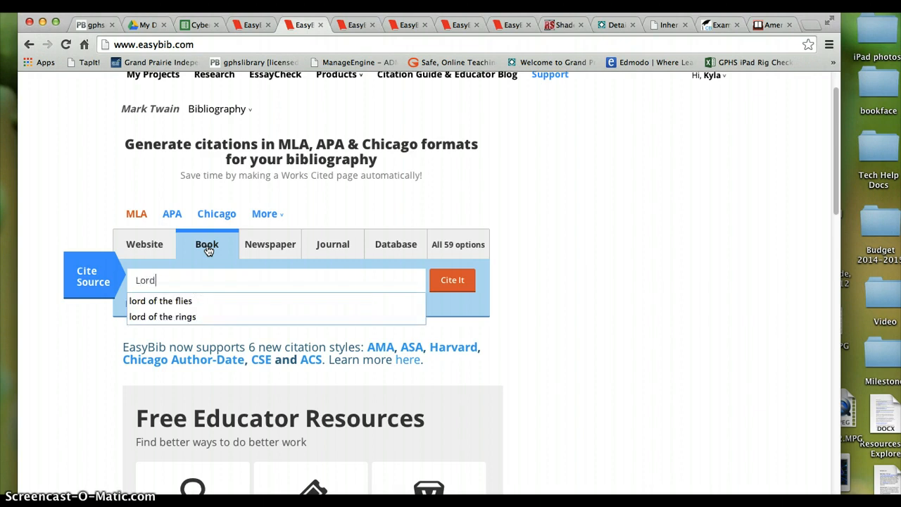
type(" of the fli")
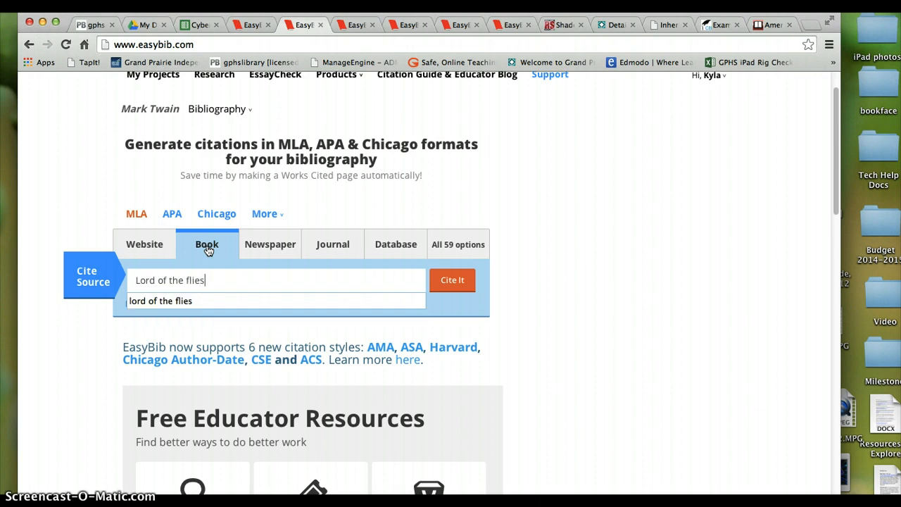
type("es")
key("Return")
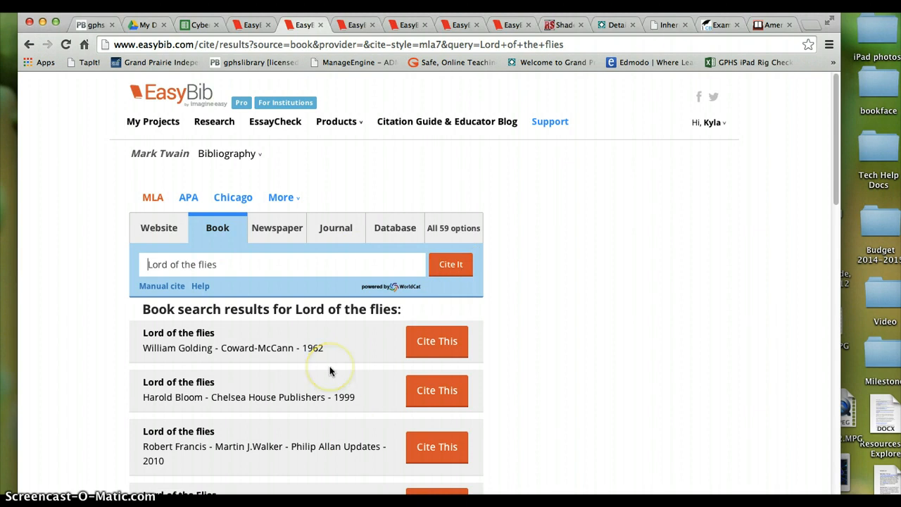
Choose the 1996 Chelsea House book "William Golding's Lord of the flies" from the search results for citing
scroll(330, 367, "down", 5)
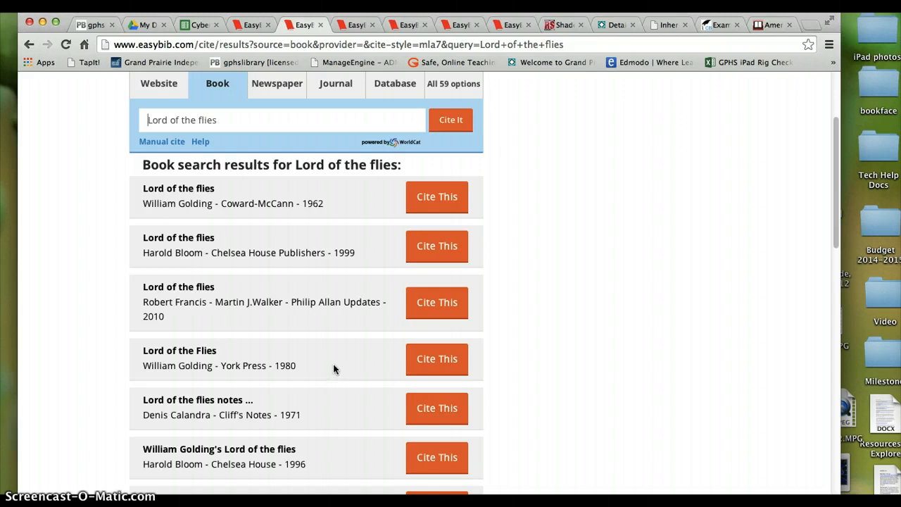
scroll(334, 368, "down", 1)
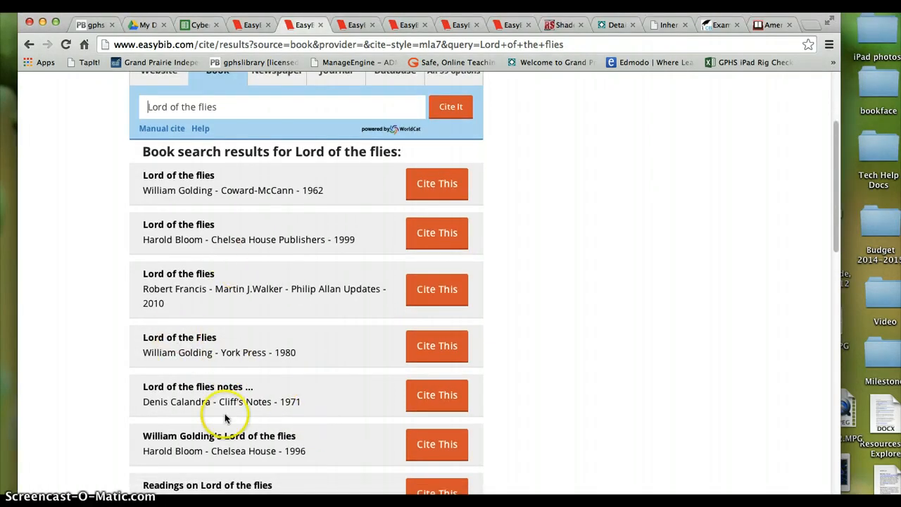
scroll(239, 415, "down", 3)
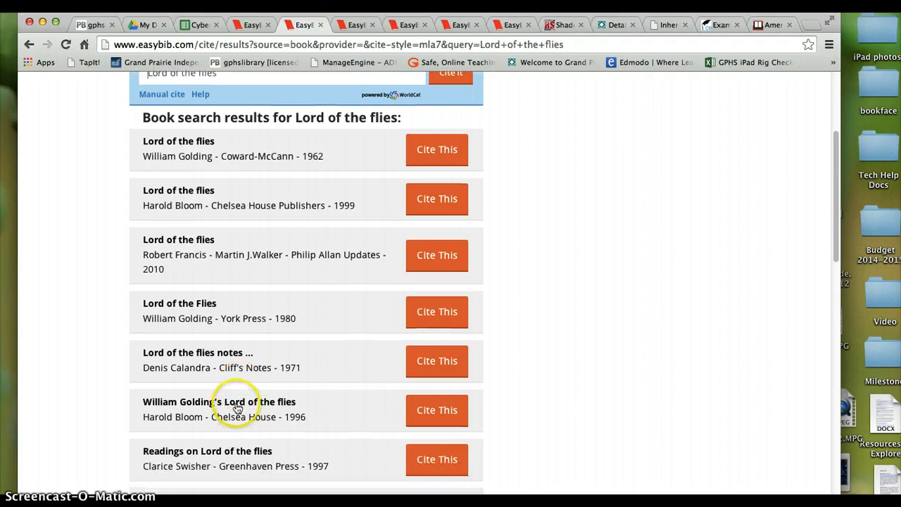
left_click(438, 414)
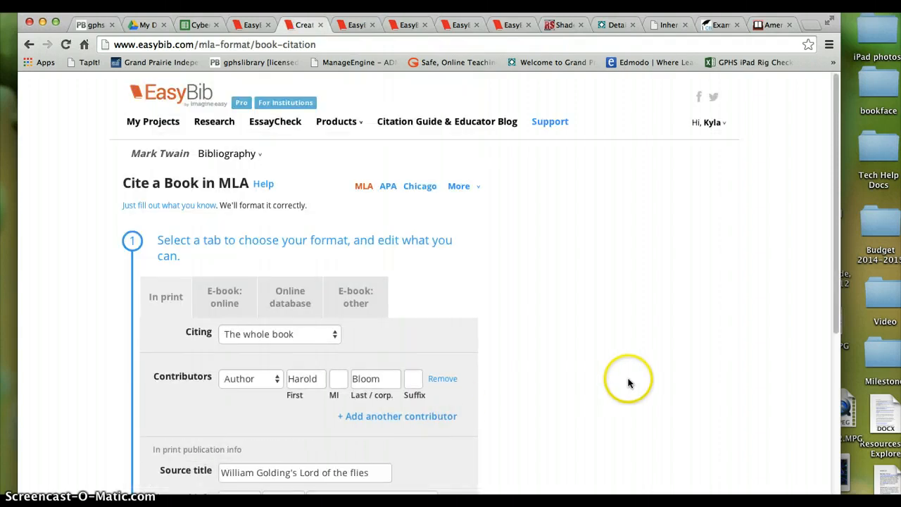
Review the in-print book details, keep the whole book as the cited part, and create the MLA citation
scroll(721, 371, "down", 5)
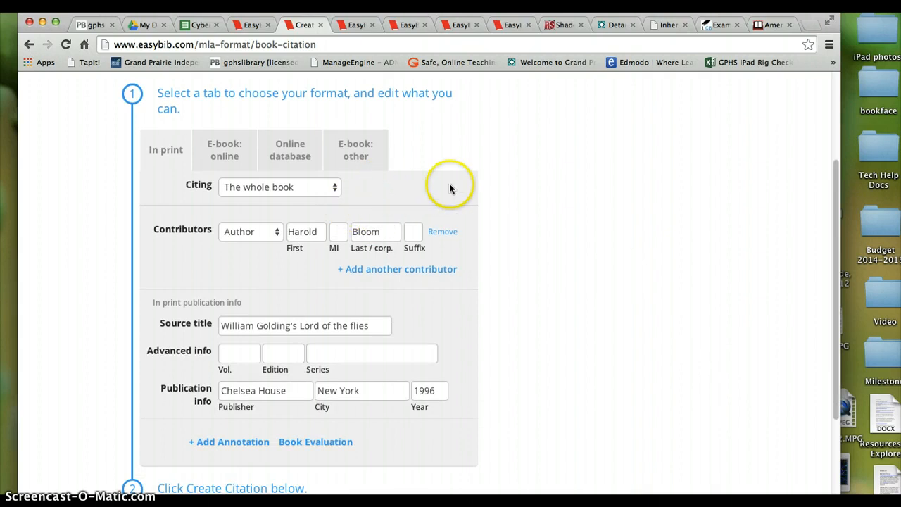
left_click(335, 188)
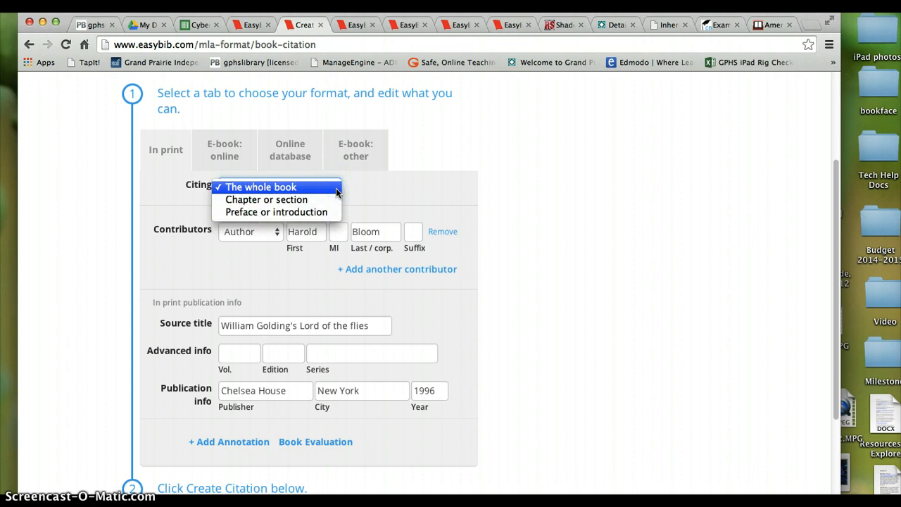
left_click(598, 227)
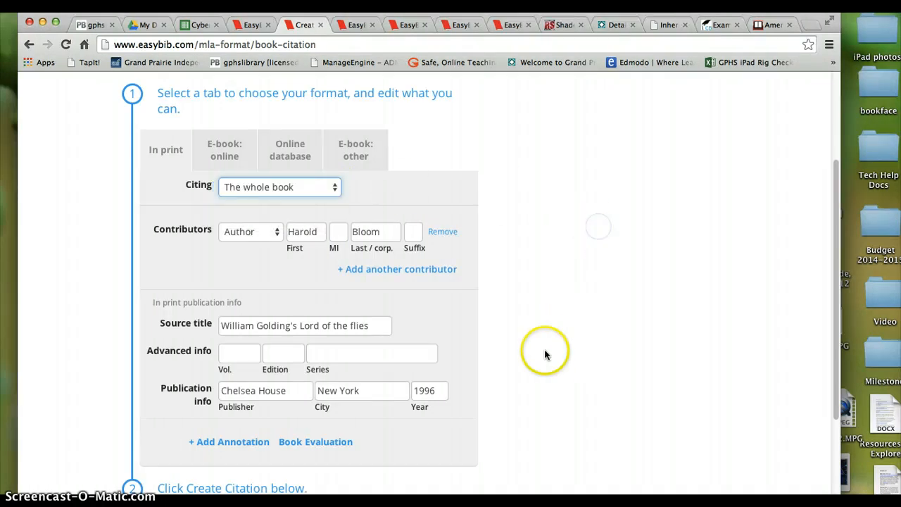
scroll(536, 343, "down", 3)
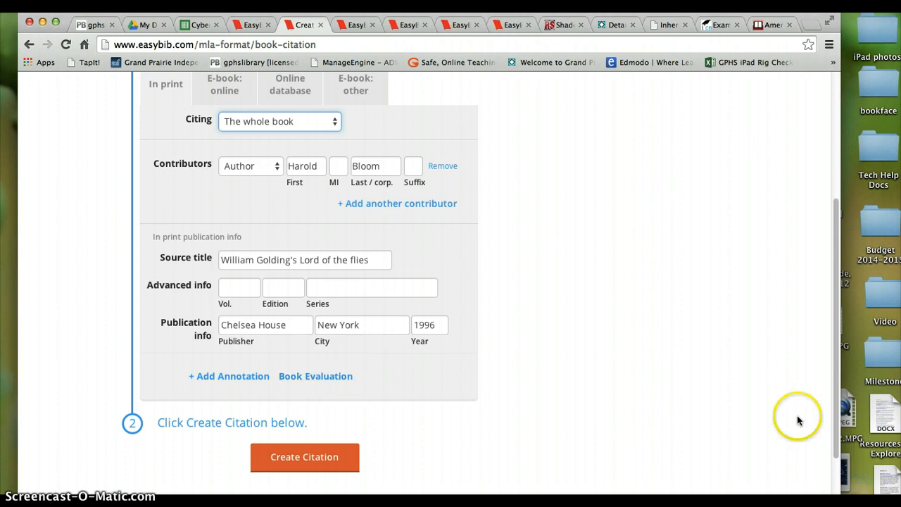
scroll(634, 437, "down", 2)
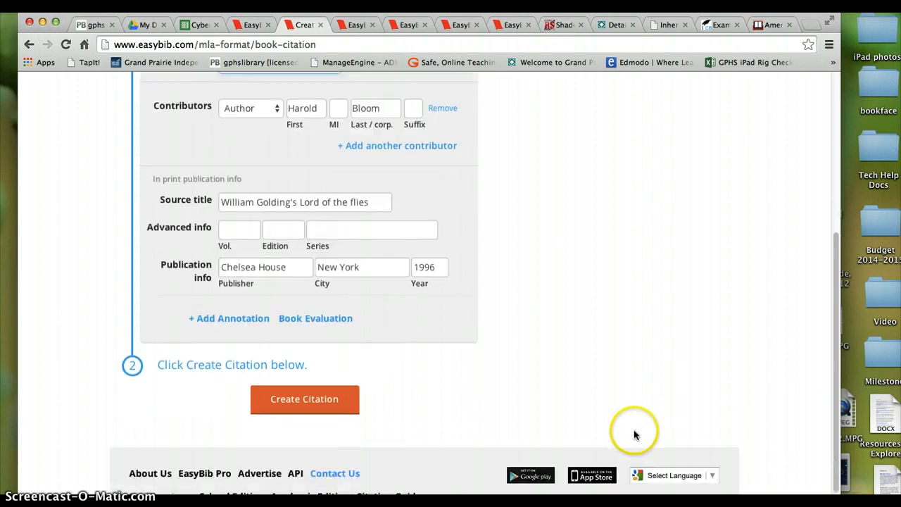
left_click(311, 406)
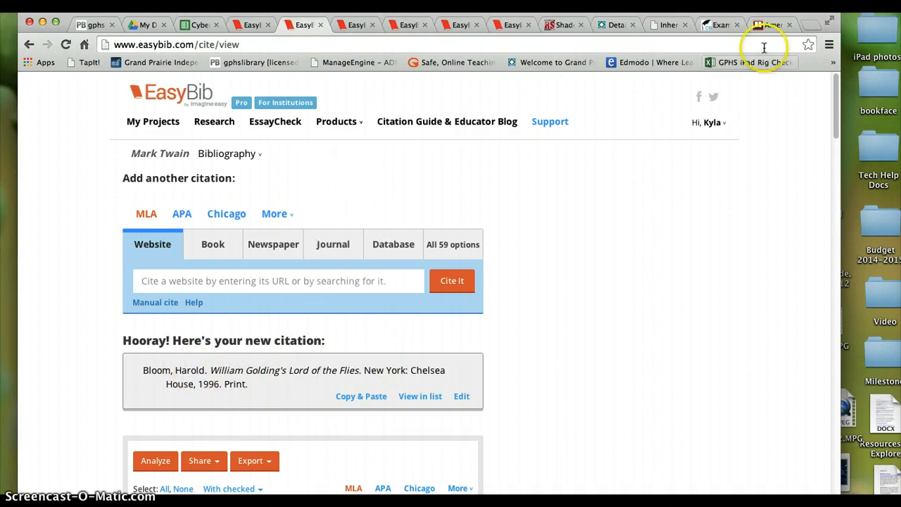
left_click(774, 24)
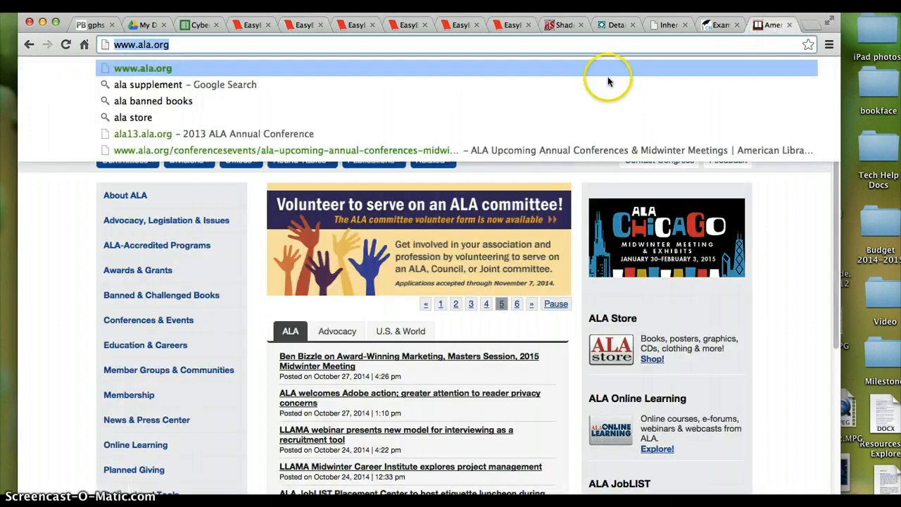
left_click(62, 238)
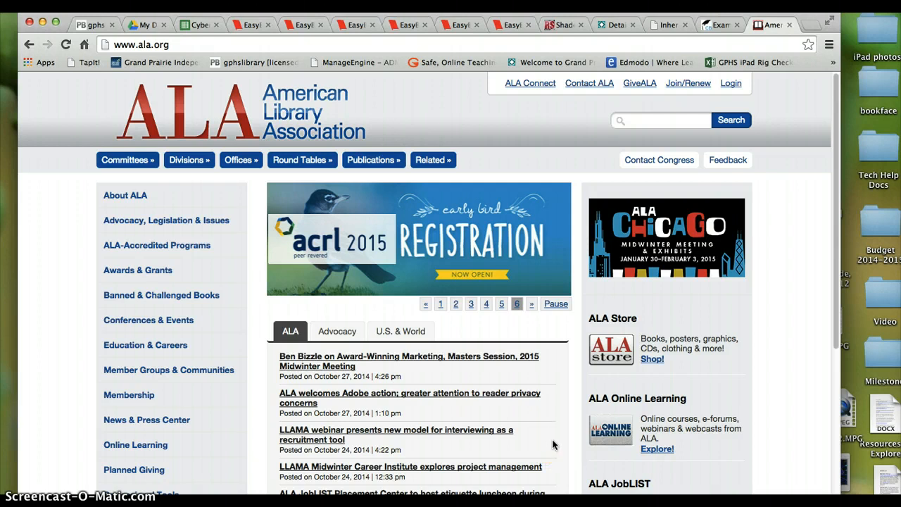
left_click(144, 43)
right_click(149, 44)
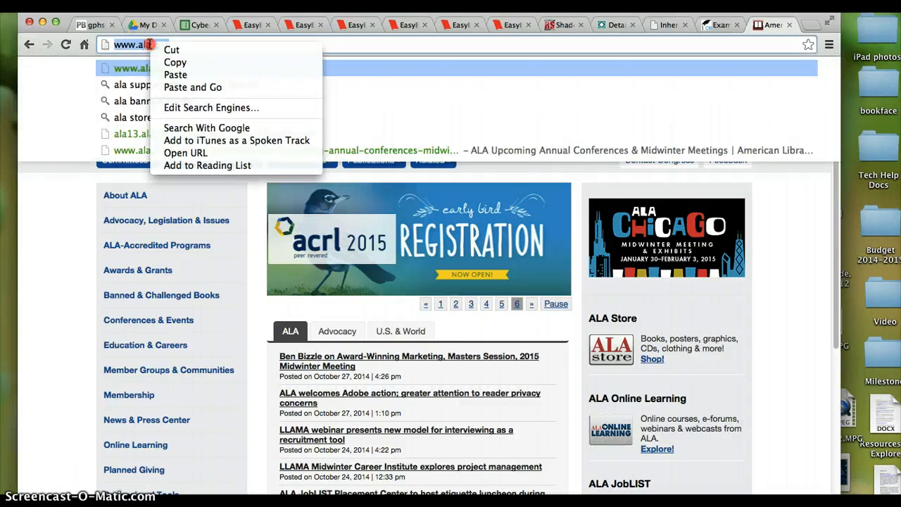
left_click(175, 62)
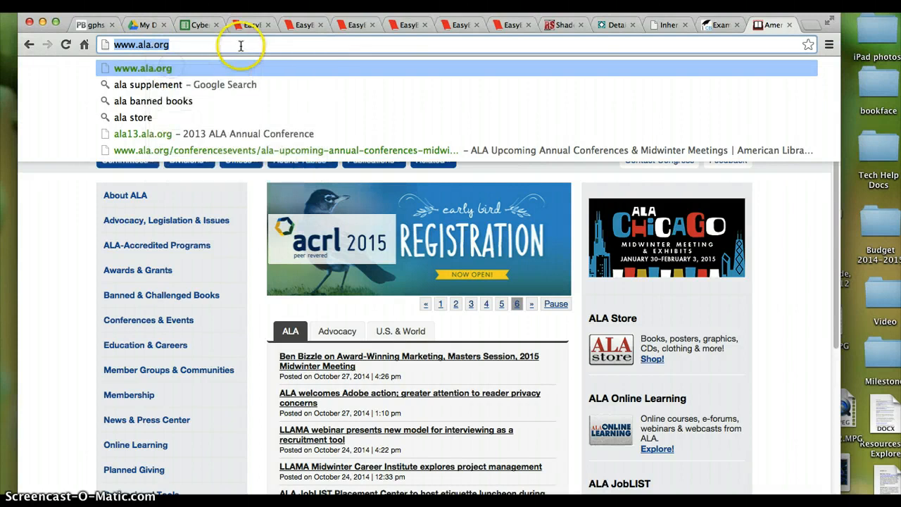
left_click(252, 24)
left_click(148, 248)
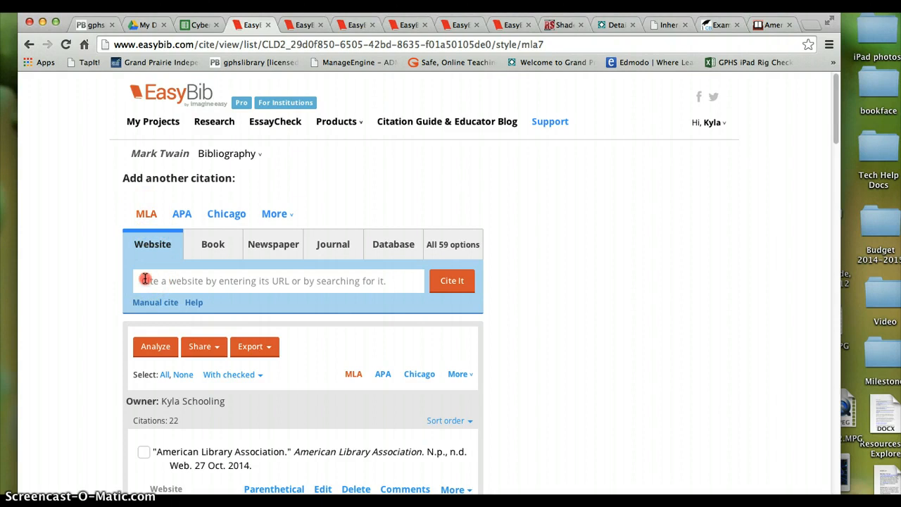
right_click(143, 280)
left_click(169, 341)
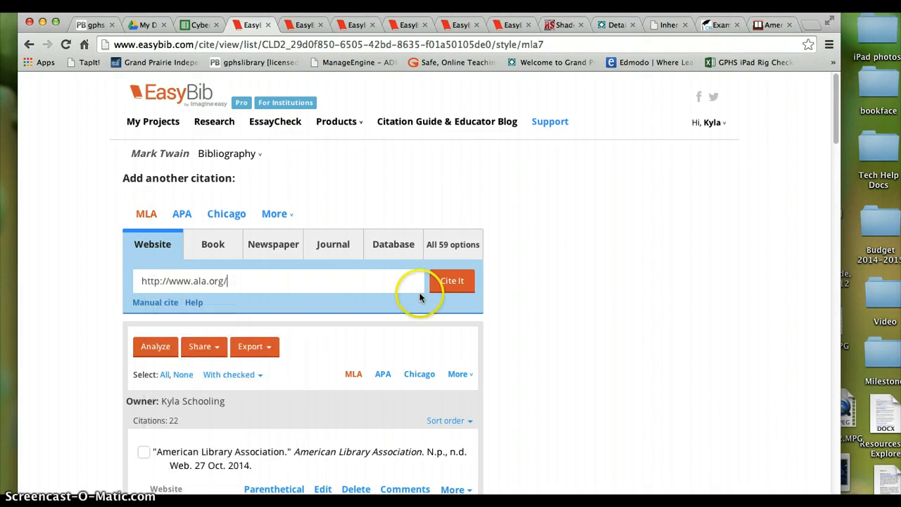
left_click(452, 281)
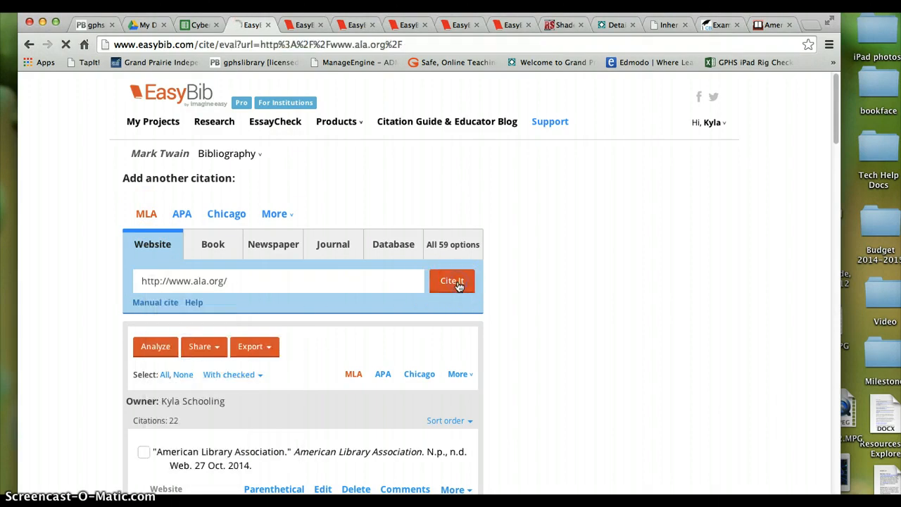
Continue with the source information found for the American Library Association site, review its fields, and create the MLA website citation
scroll(683, 312, "down", 3)
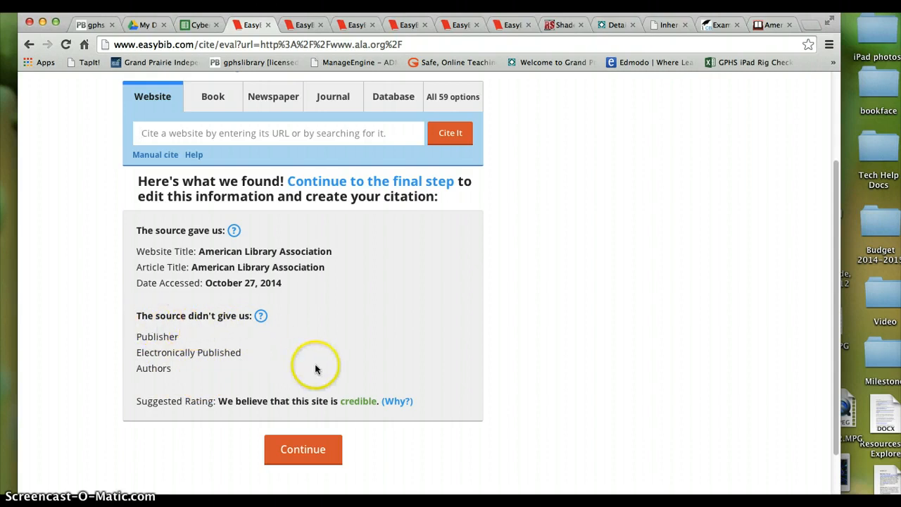
left_click(303, 449)
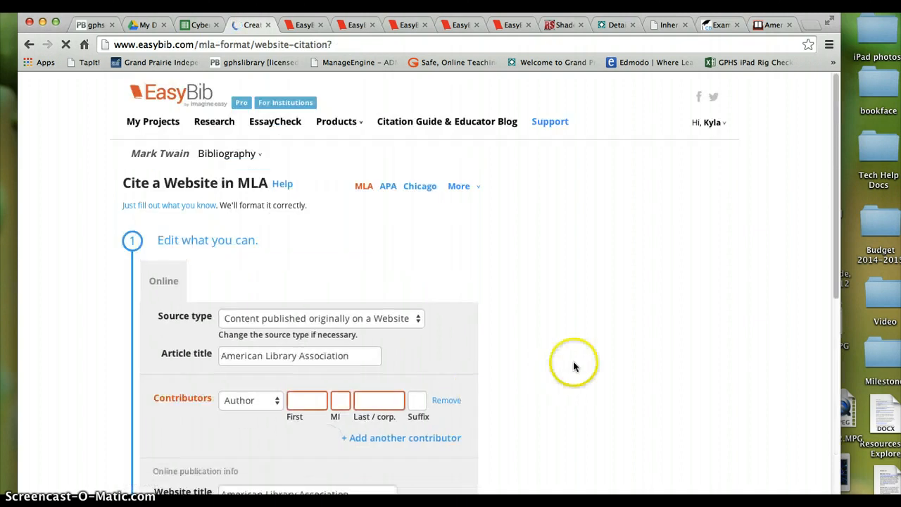
scroll(633, 352, "down", 5)
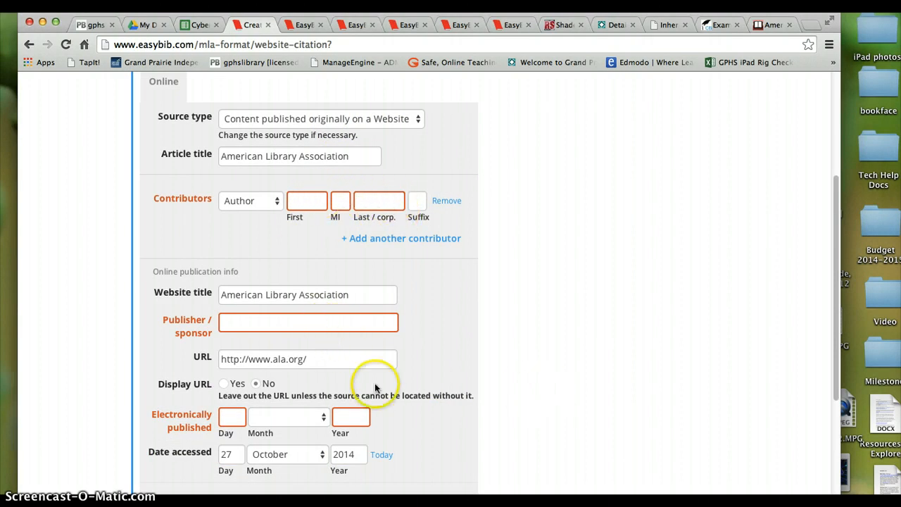
scroll(469, 399, "down", 2)
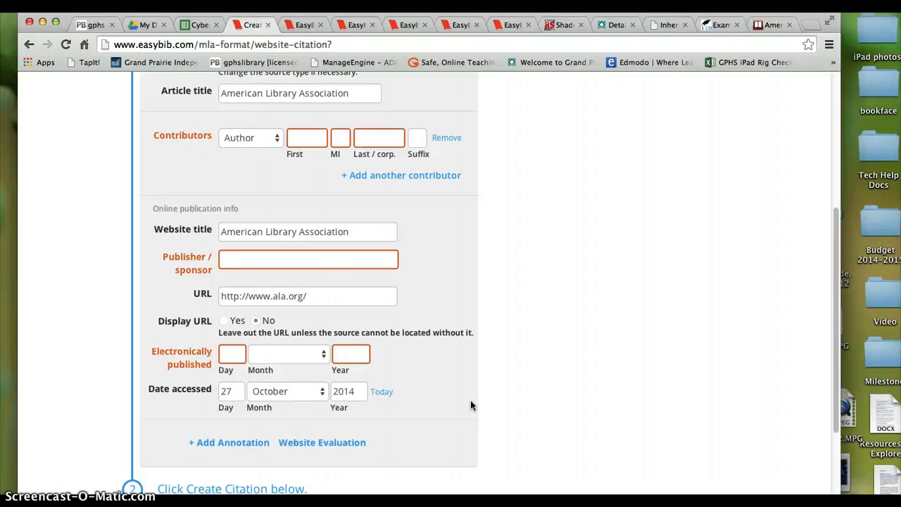
scroll(471, 405, "down", 3)
left_click(294, 444)
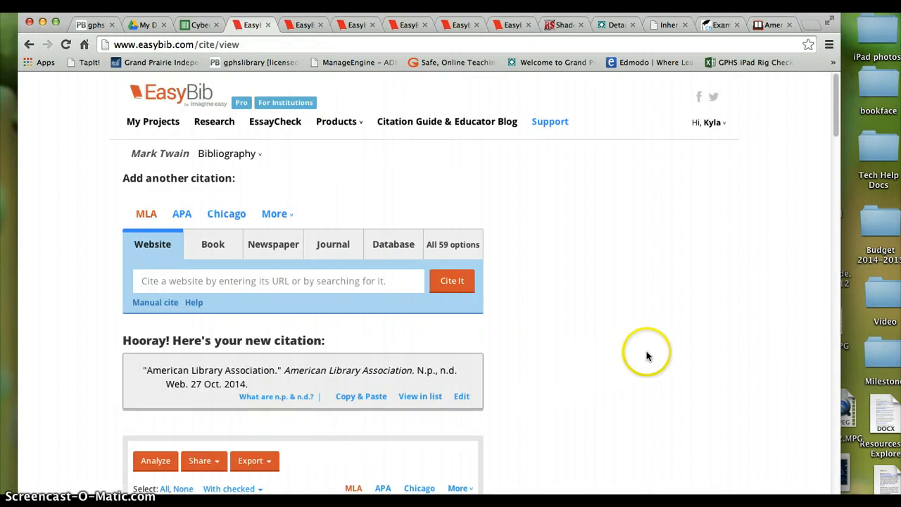
Open the list of all 59 source options and look through the source types that can be cited
scroll(541, 350, "down", 1)
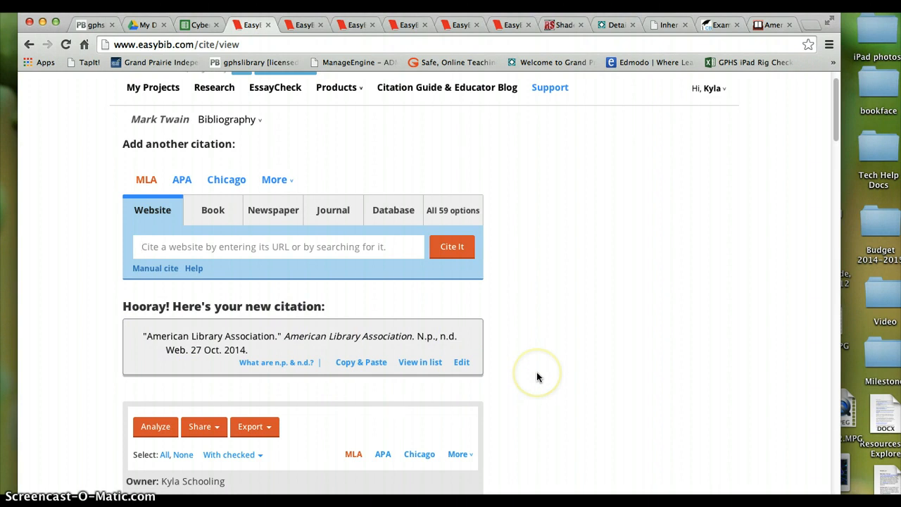
left_click(454, 210)
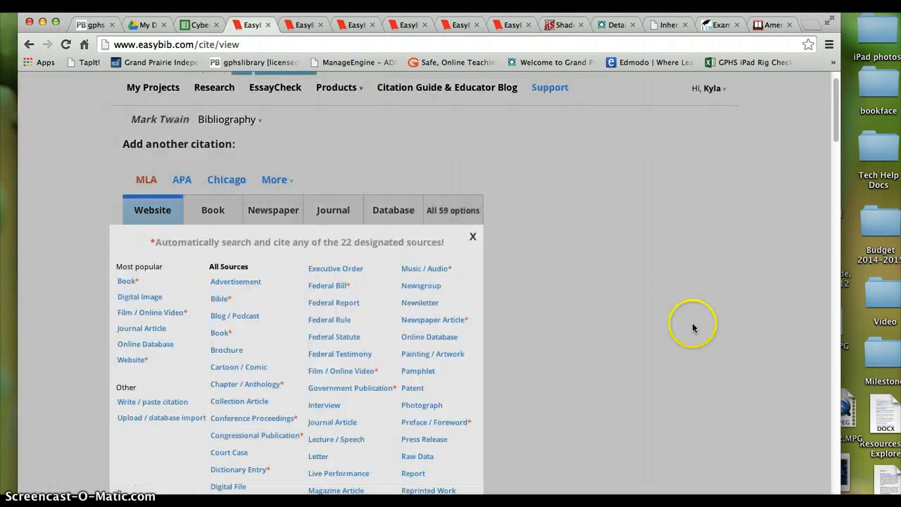
scroll(660, 363, "down", 1)
scroll(661, 363, "down", 3)
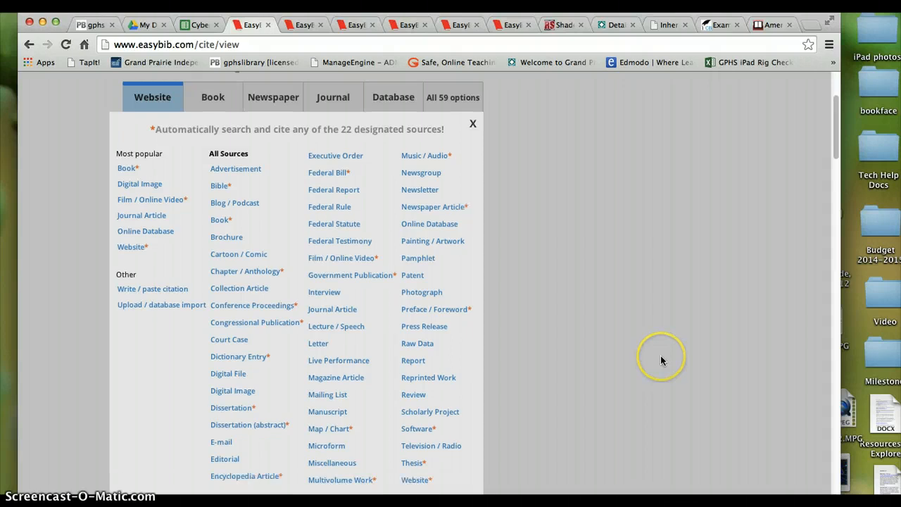
scroll(661, 356, "down", 1)
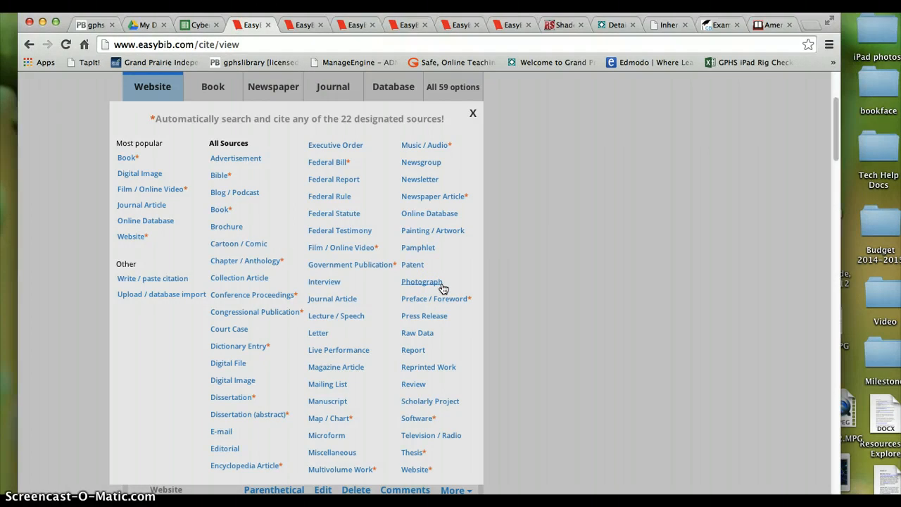
Finish looking over the citable source types and close the list of all 59 options
left_click(342, 352)
left_click(226, 438)
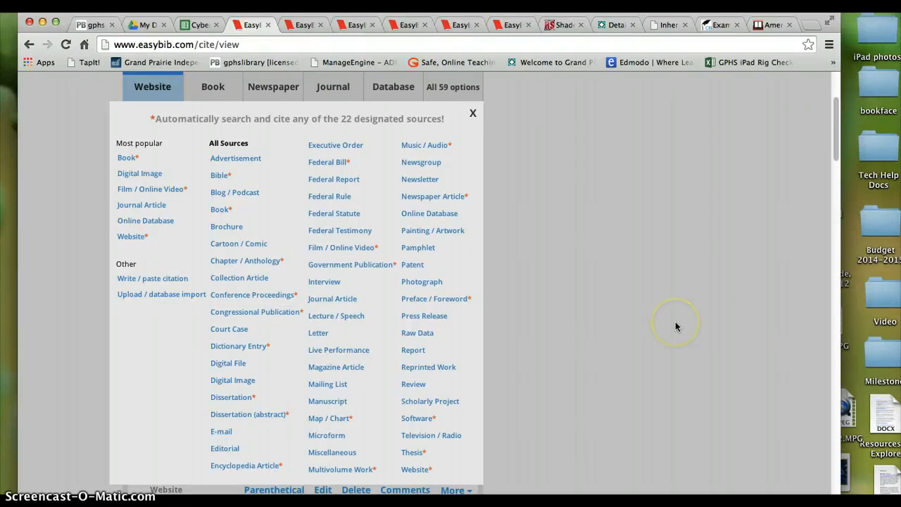
scroll(674, 326, "up", 3)
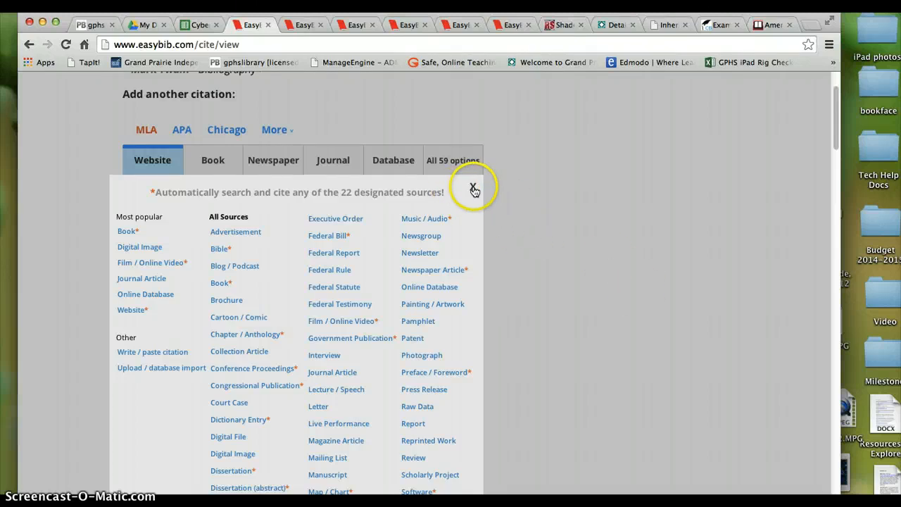
left_click(209, 158)
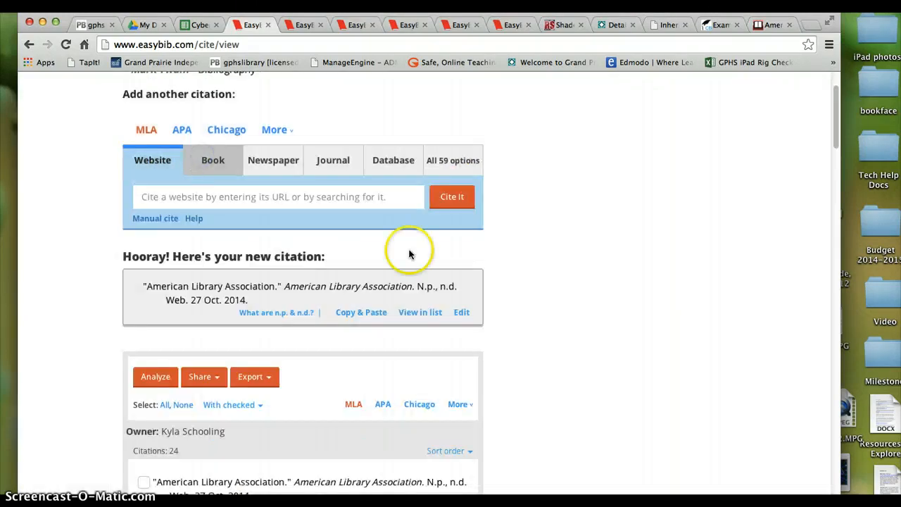
Look through the book and website citations collected in the Mark Twain bibliography, from the new citation through the alphabetical list
scroll(656, 316, "down", 1)
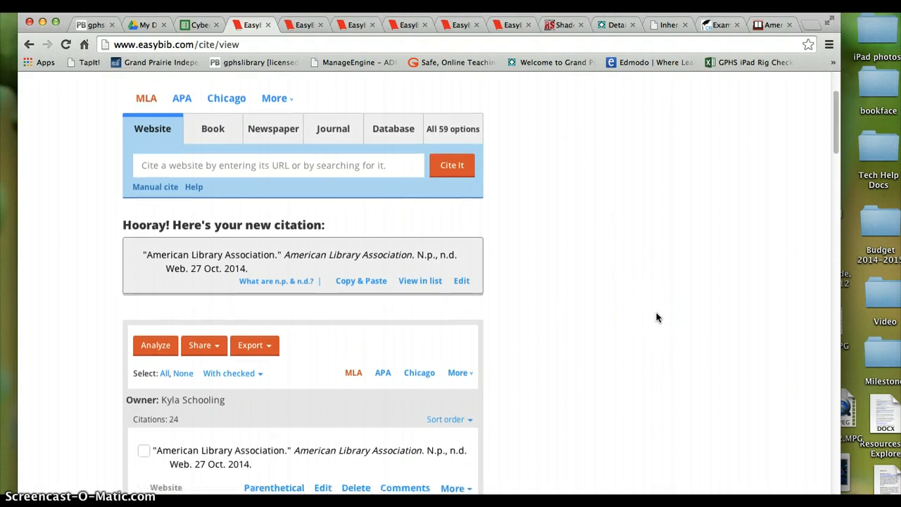
scroll(656, 316, "down", 10)
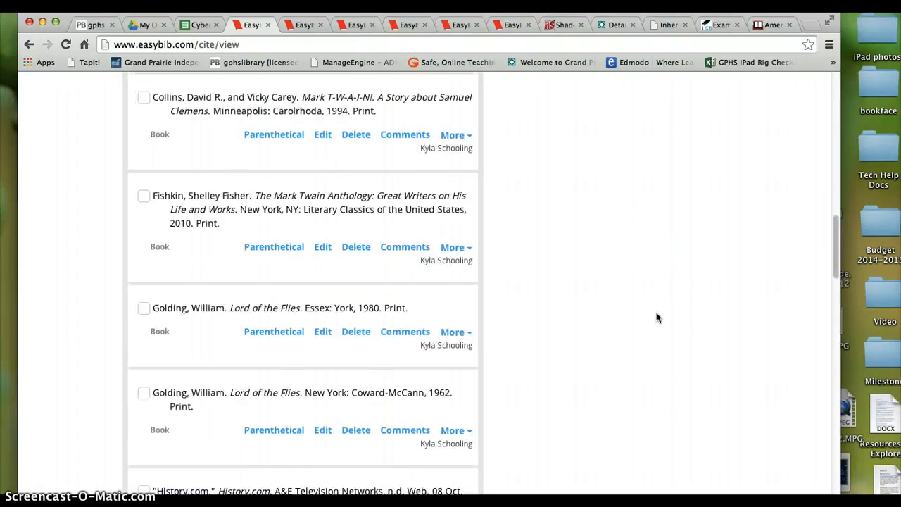
scroll(656, 317, "down", 12)
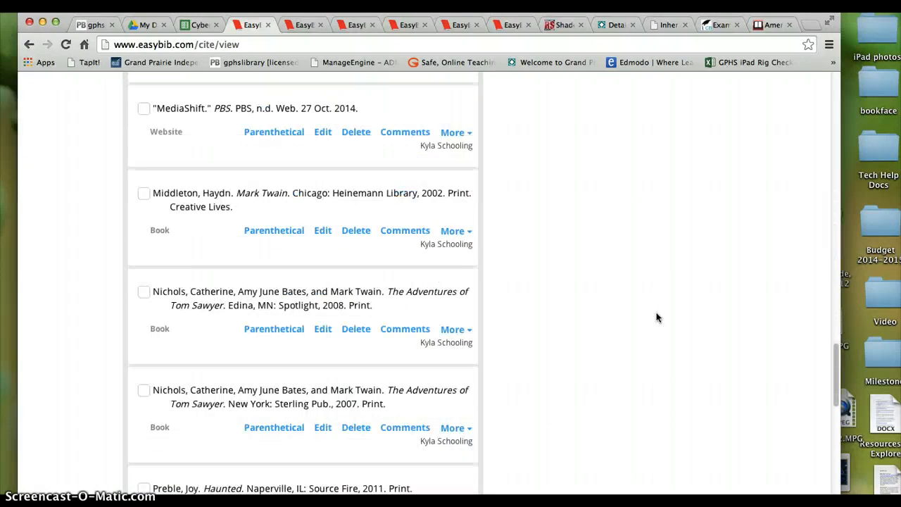
scroll(656, 318, "up", 13)
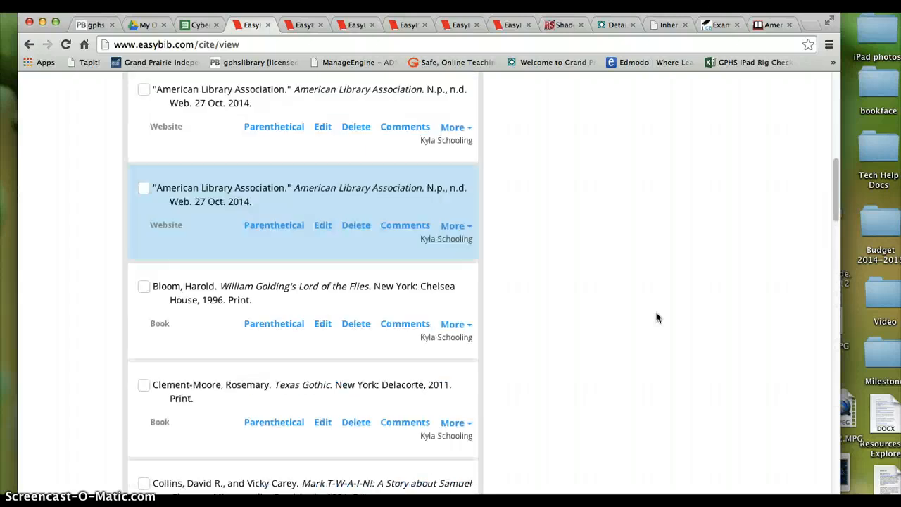
scroll(656, 317, "up", 5)
left_click(649, 312)
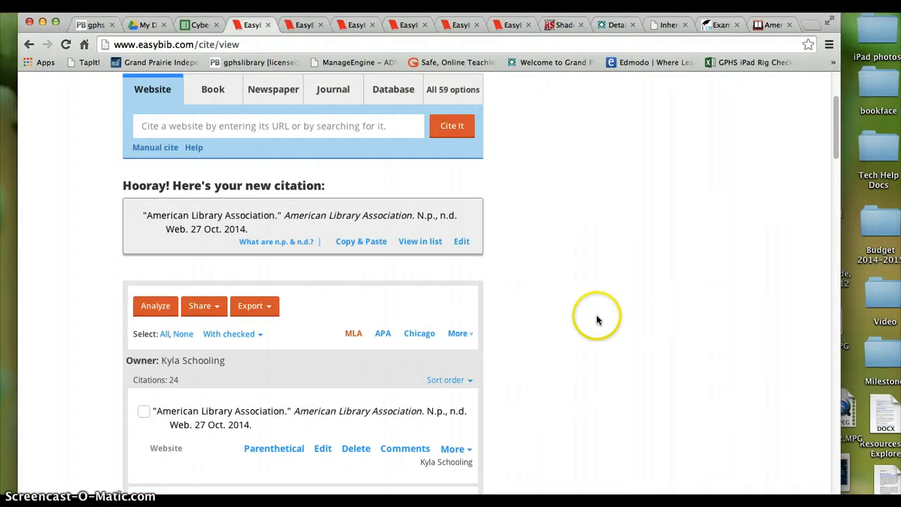
Select and deselect the first American Library Association citation, and look at the bibliography's export and sharing options
left_click(143, 412)
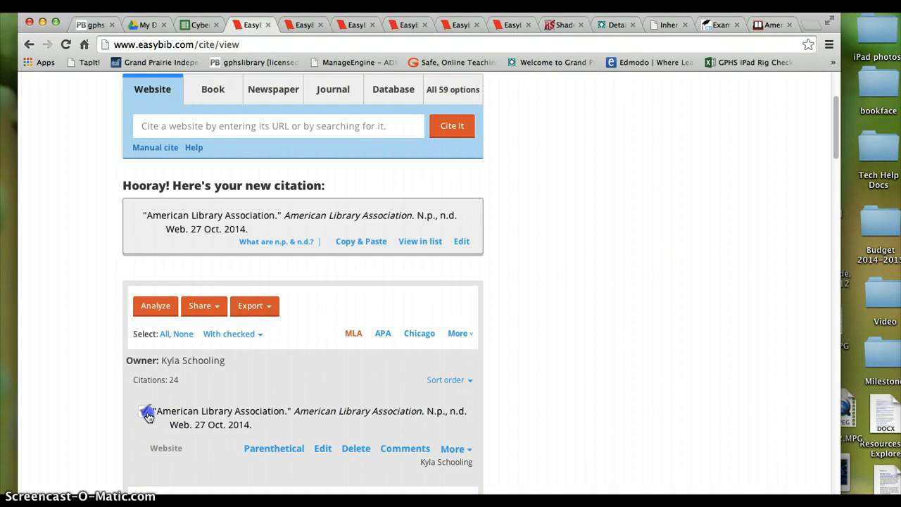
left_click(146, 412)
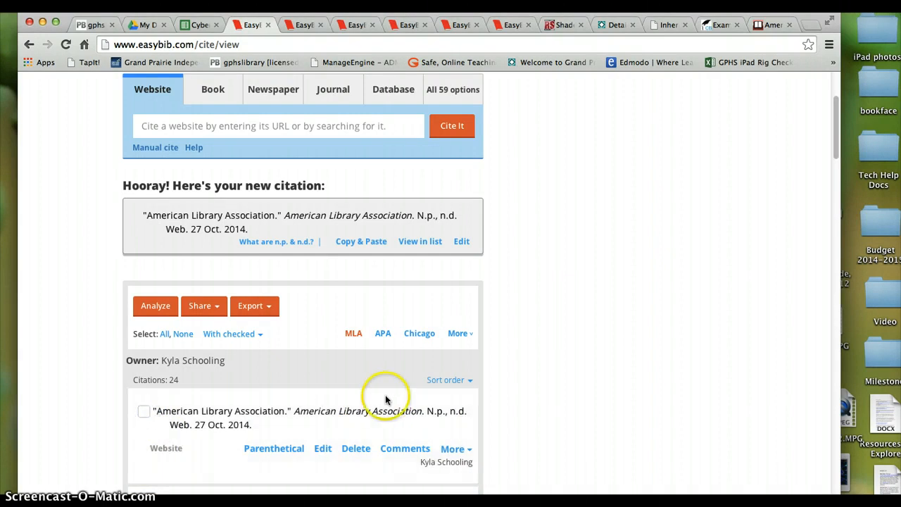
left_click(271, 310)
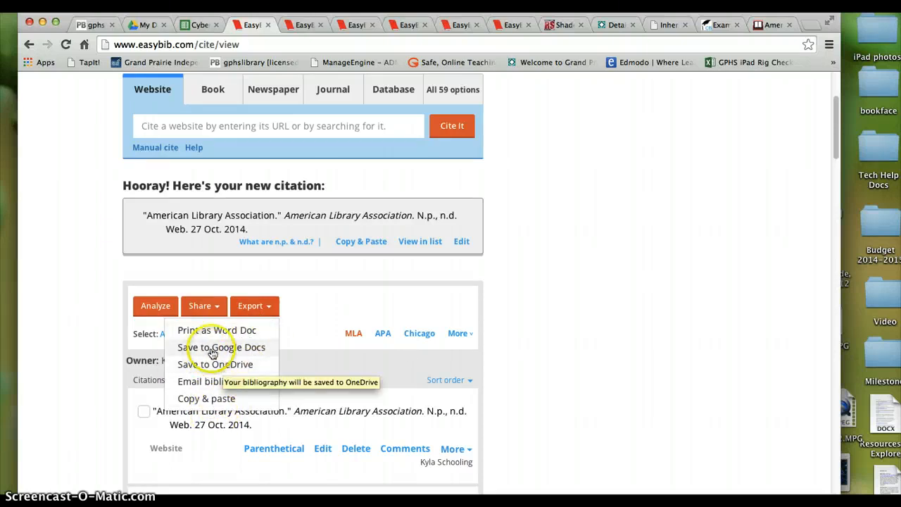
left_click(216, 308)
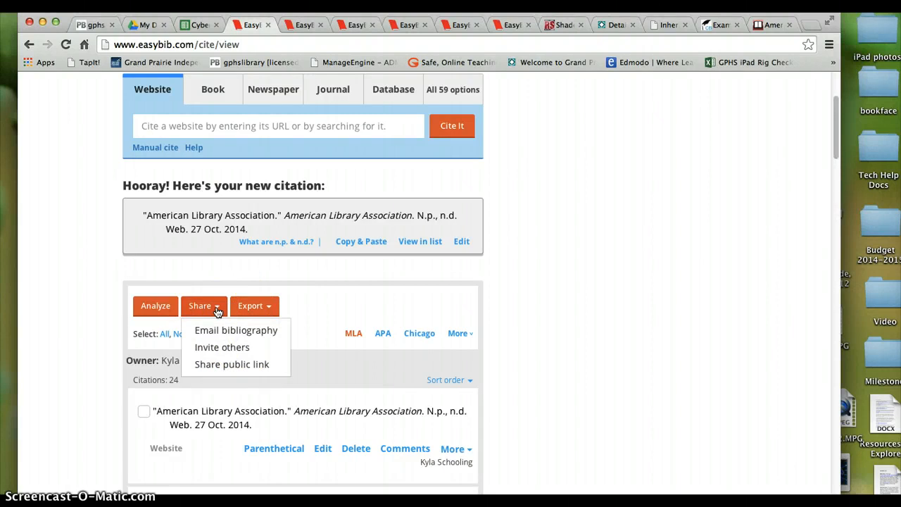
Analyze the bibliography and review its evaluation of source diversity, database usage, website credibility and number of sources
left_click(161, 307)
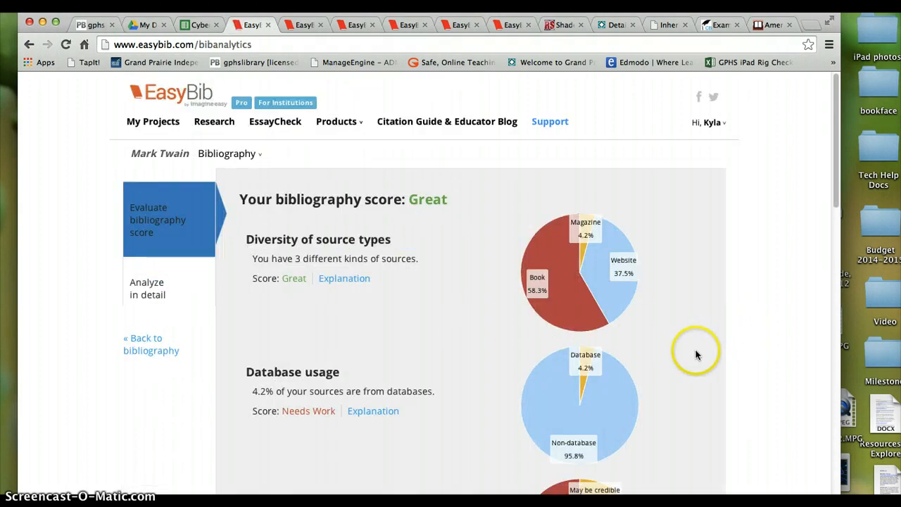
scroll(693, 354, "down", 5)
scroll(695, 355, "up", 3)
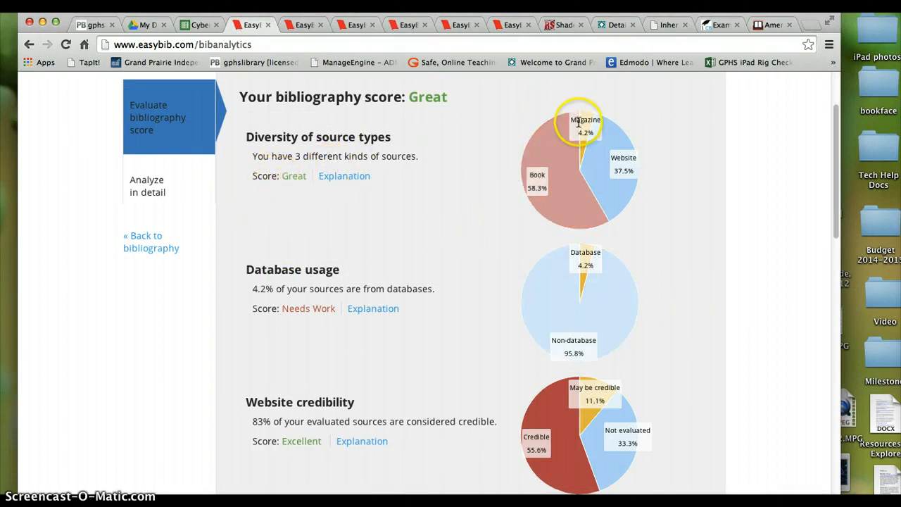
scroll(702, 249, "down", 2)
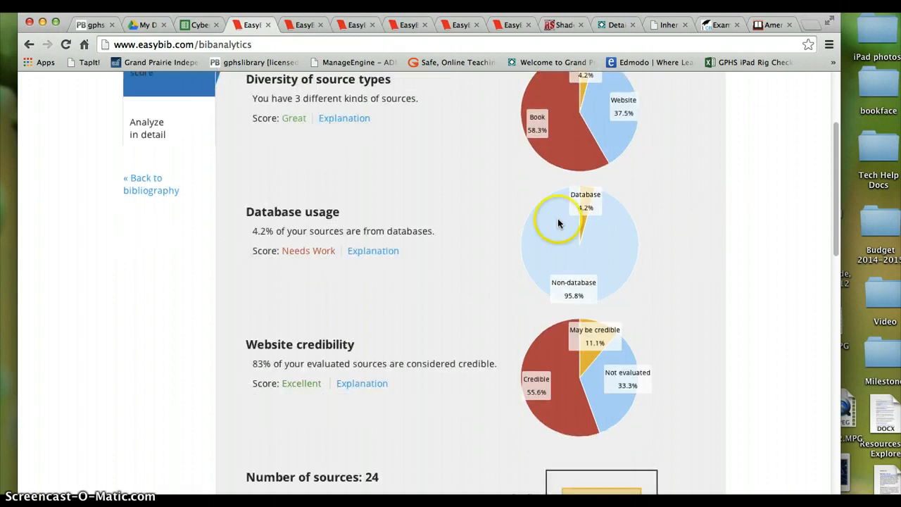
scroll(710, 277, "down", 4)
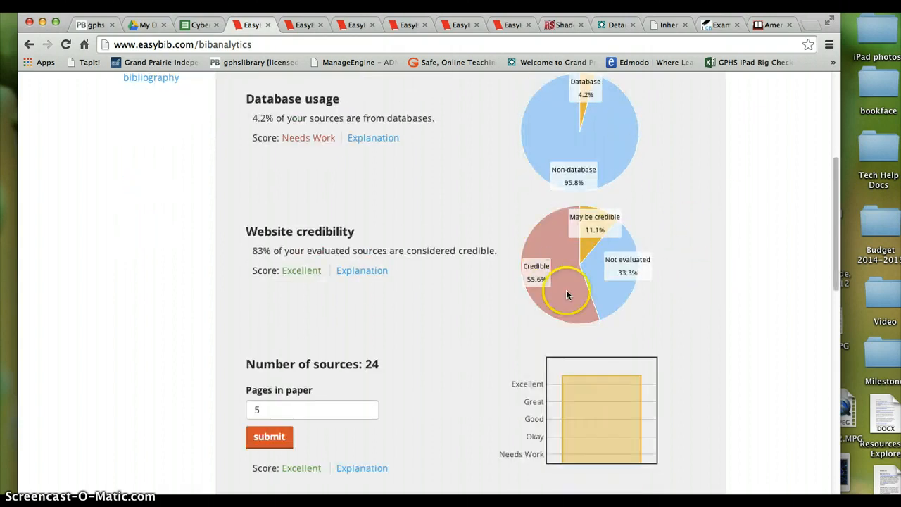
scroll(695, 285, "down", 3)
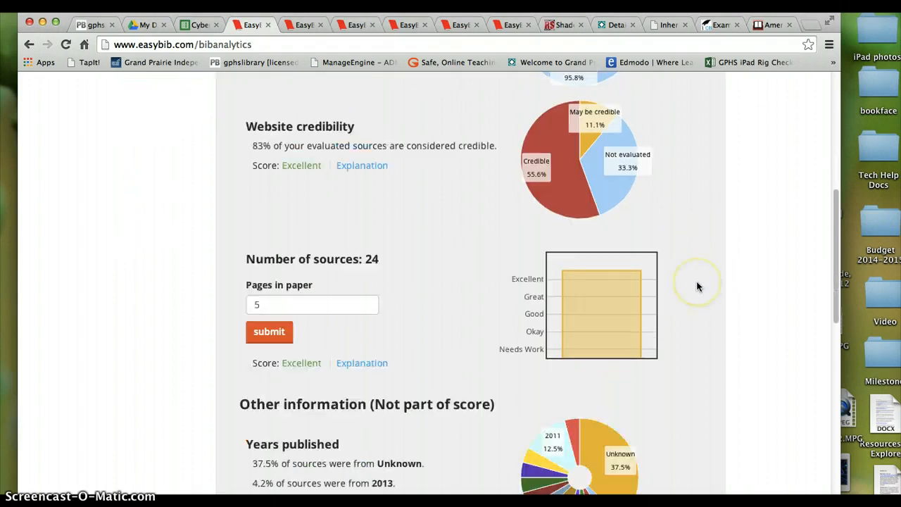
scroll(697, 286, "down", 3)
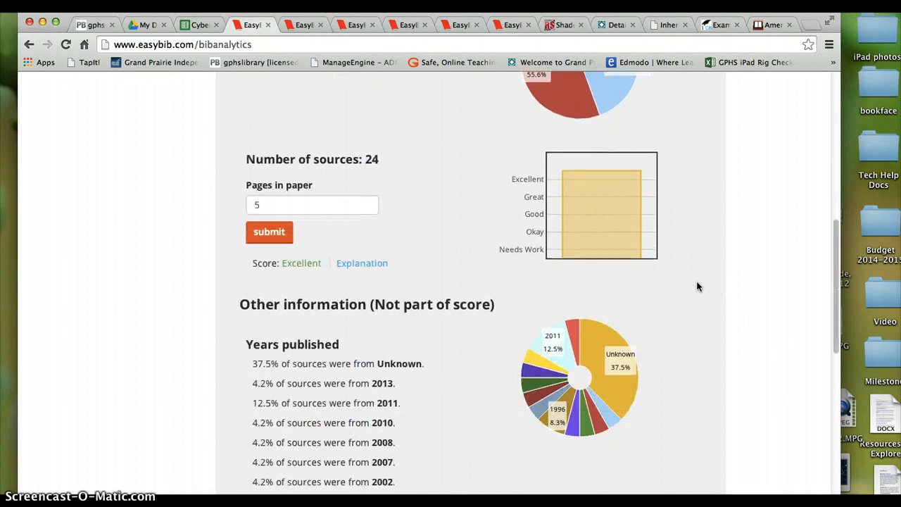
Examine the additional analysis information on years published, date cited and annotations, and return to the overall bibliography score
left_click(591, 218)
scroll(688, 283, "down", 3)
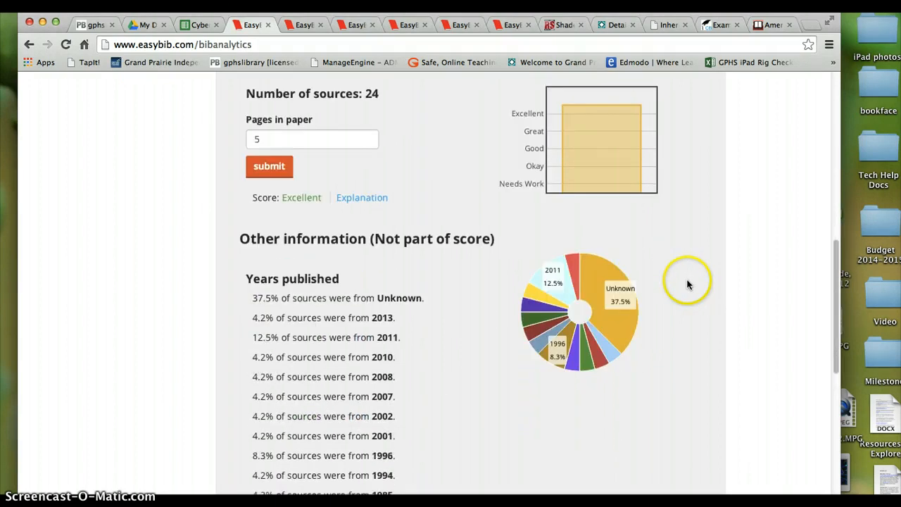
scroll(670, 314, "down", 2)
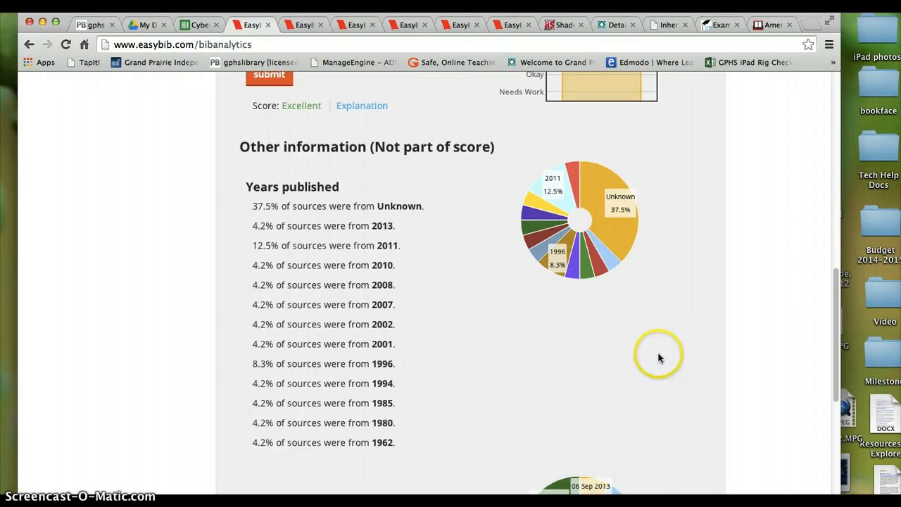
scroll(658, 357, "down", 6)
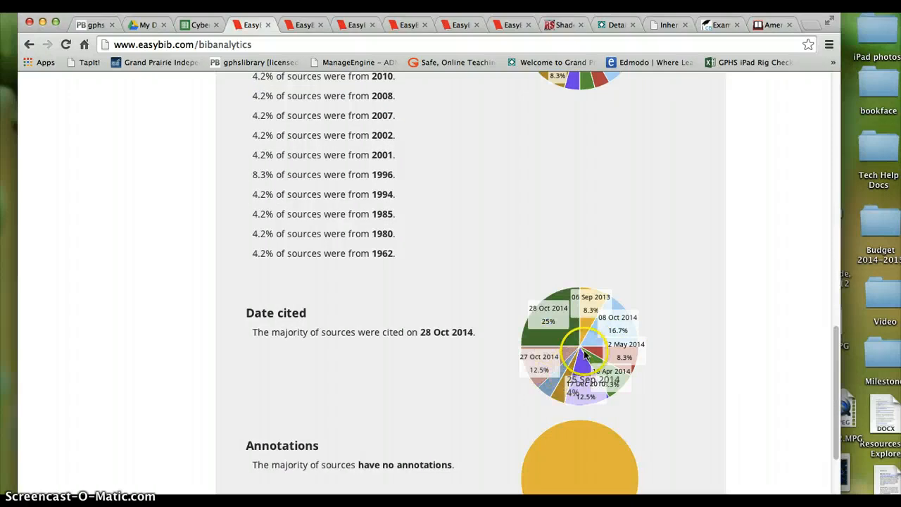
left_click(676, 351)
scroll(680, 350, "down", 5)
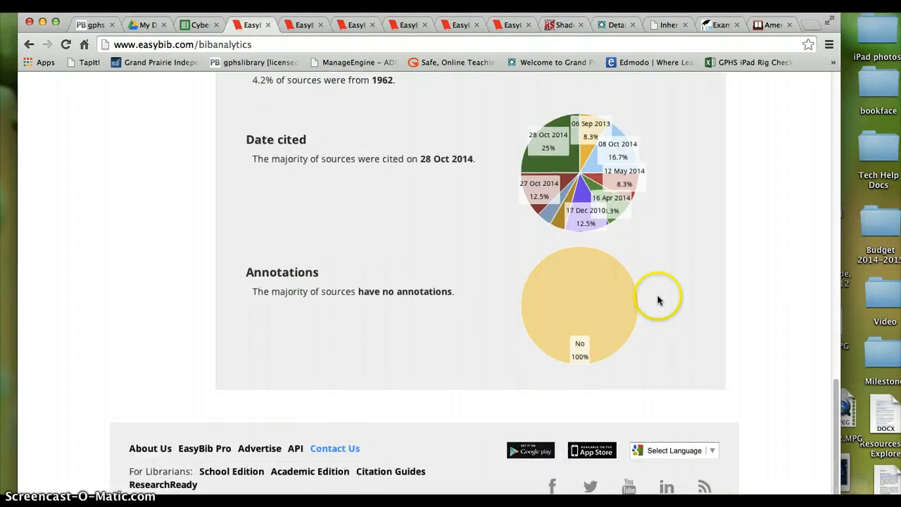
scroll(680, 301, "up", 8)
scroll(682, 301, "up", 15)
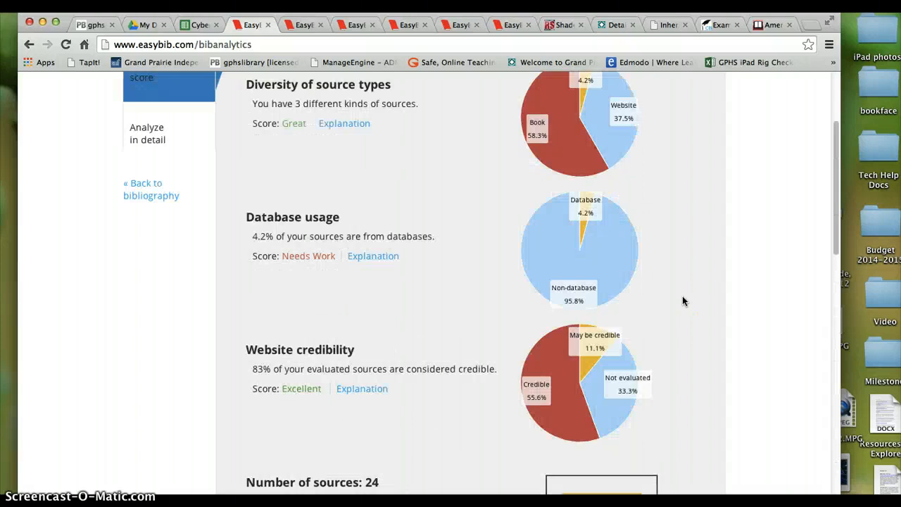
left_click(700, 303)
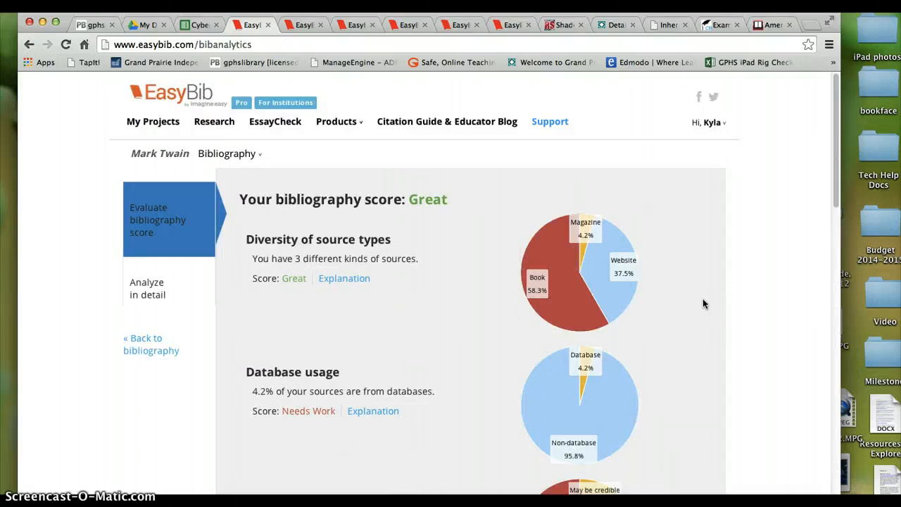
Return to the EasyBib home page and open the list of all projects
left_click(131, 131)
left_click(163, 98)
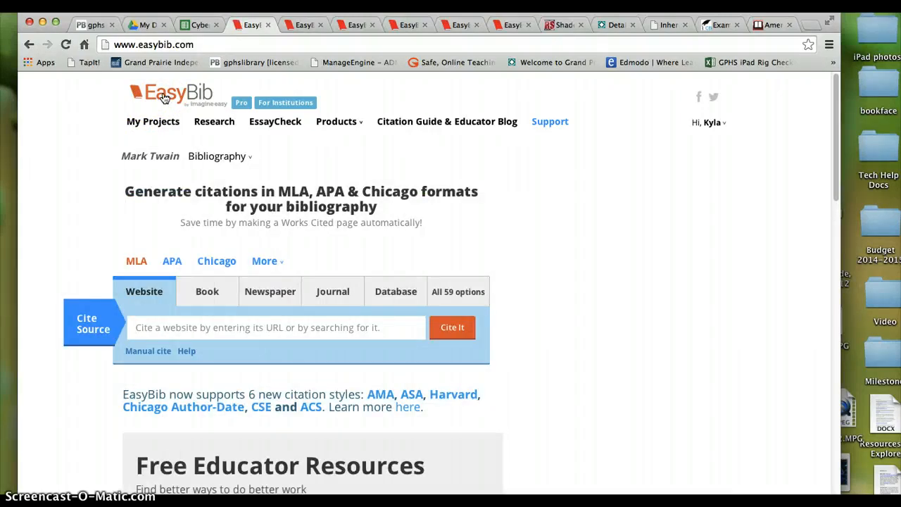
left_click(239, 258)
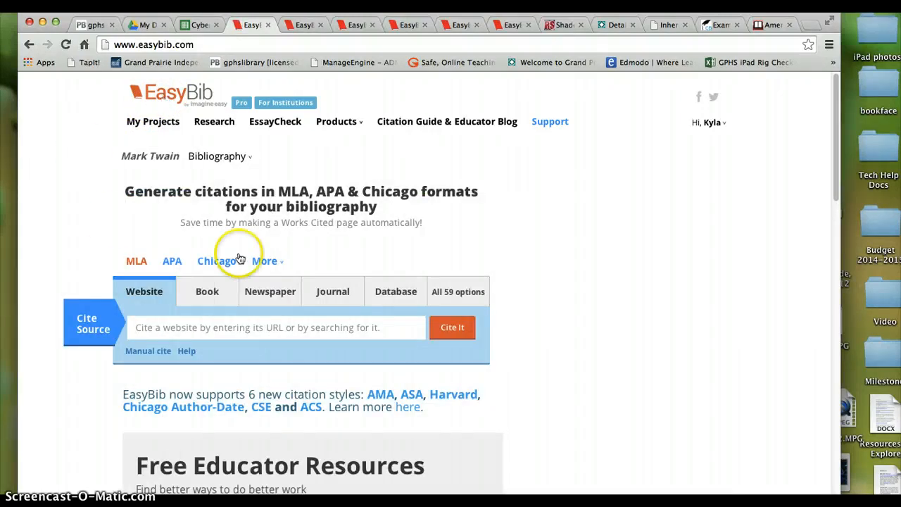
left_click(148, 123)
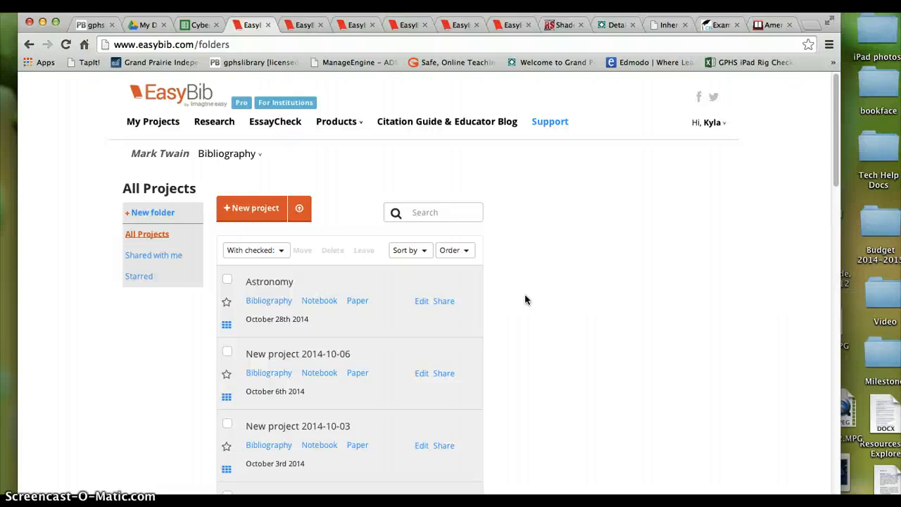
Create a project named Antique Hatpins with History as its subject and no thesis statement
left_click(252, 211)
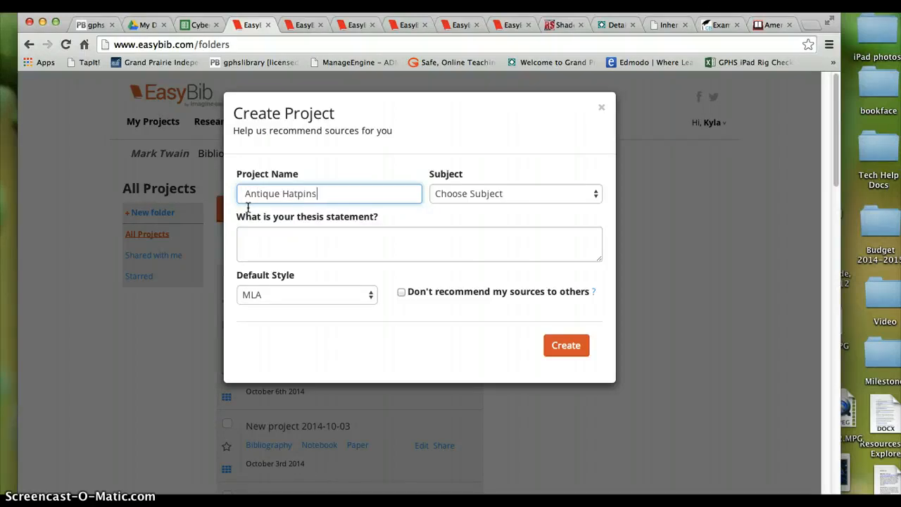
left_click(593, 194)
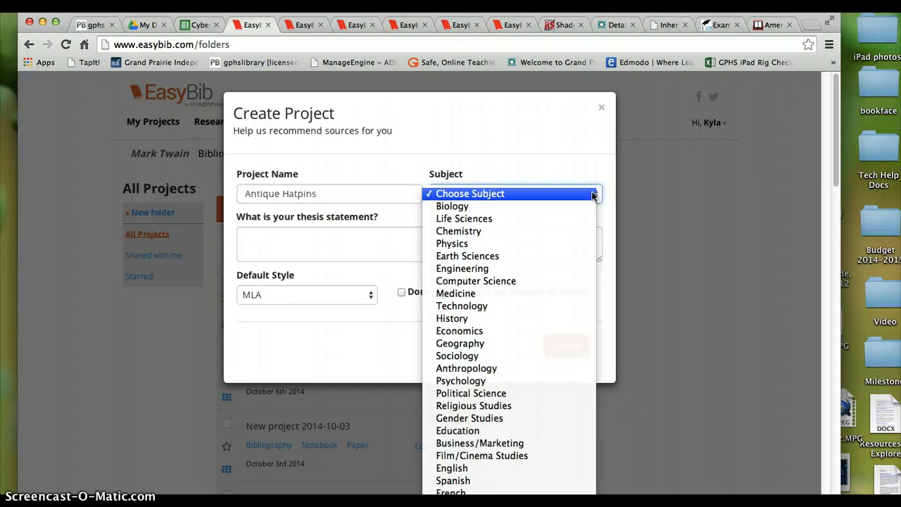
left_click(490, 320)
left_click(301, 243)
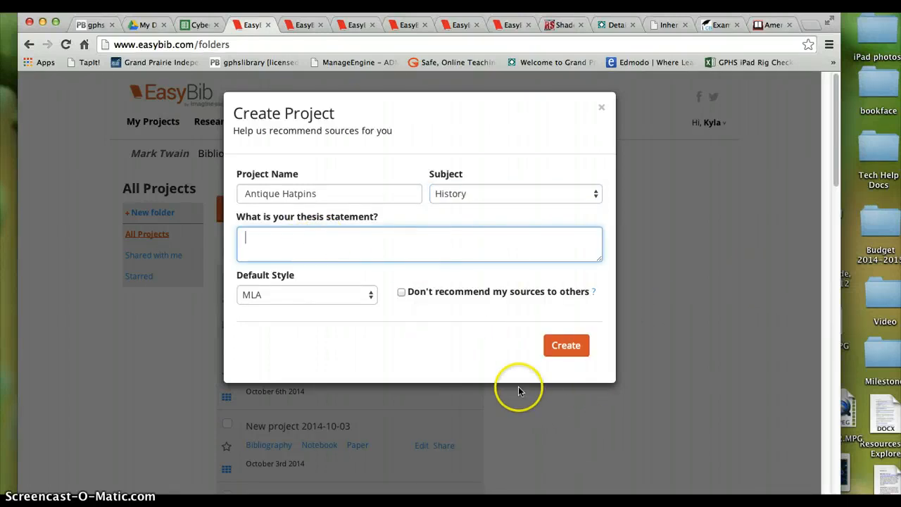
left_click(571, 346)
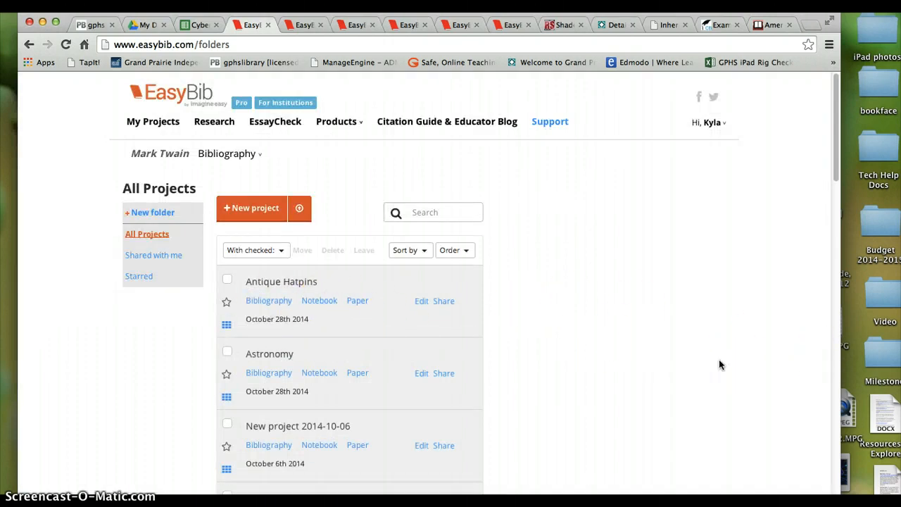
Look through the list of all projects and the bibliography, notebook and paper options offered for each
scroll(719, 360, "down", 10)
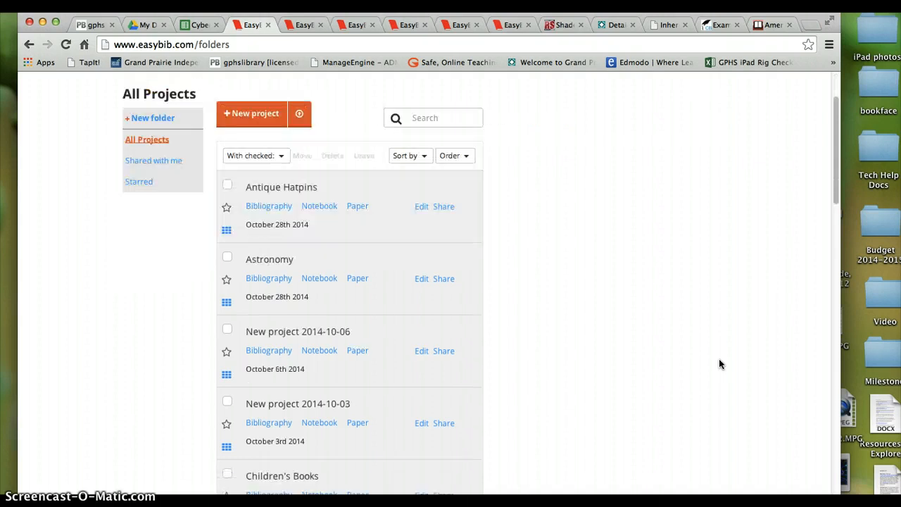
scroll(719, 358, "down", 3)
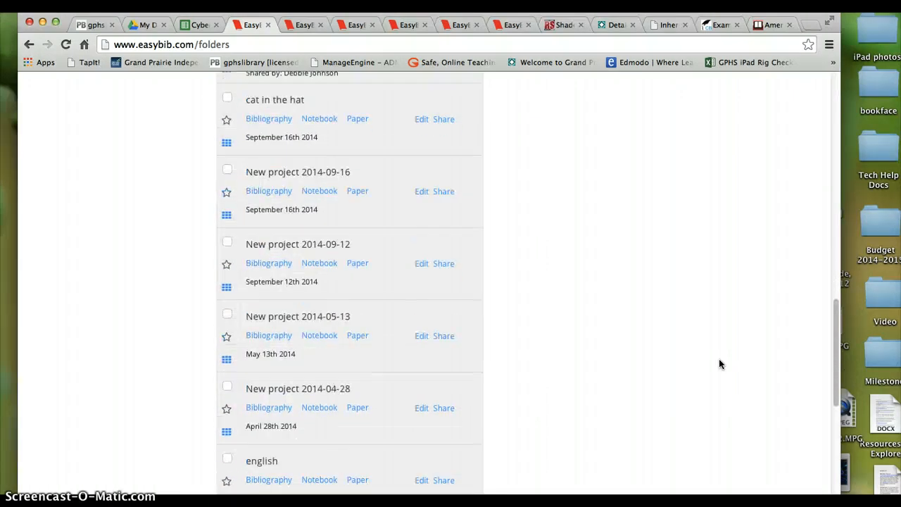
scroll(719, 357, "up", 5)
scroll(720, 363, "up", 10)
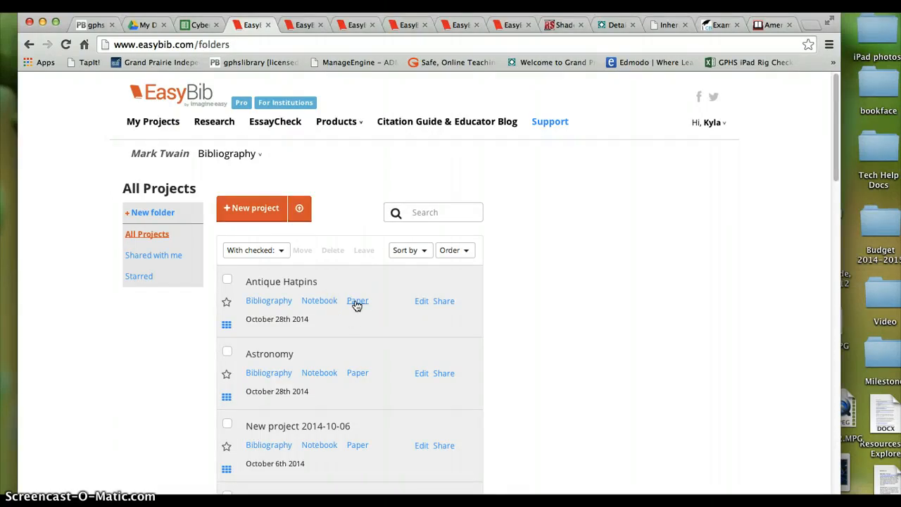
scroll(633, 322, "down", 10)
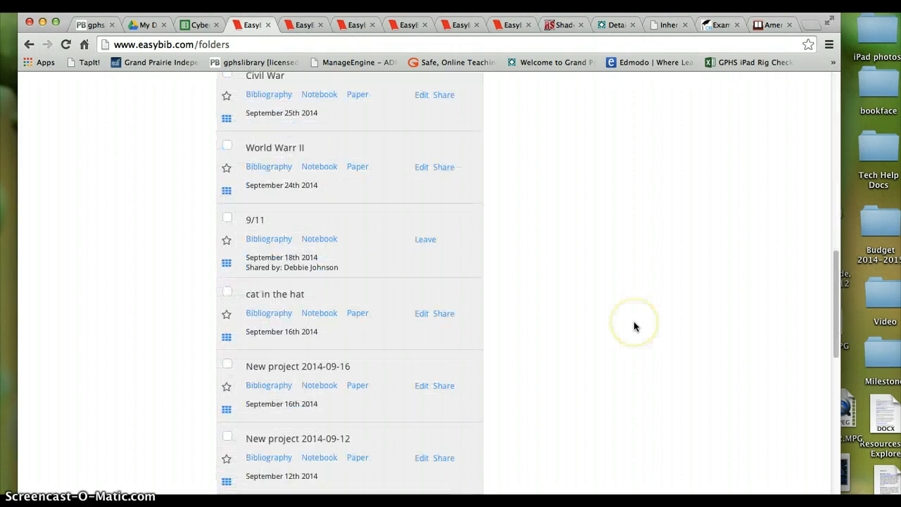
Open the notebook of the Mark Twain project and start a new note titled Tom Sawyer
scroll(633, 326, "down", 8)
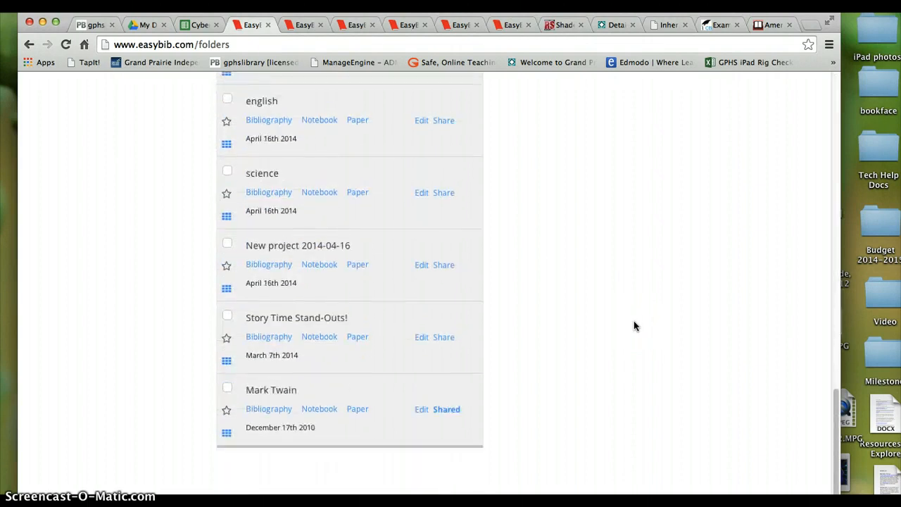
left_click(319, 411)
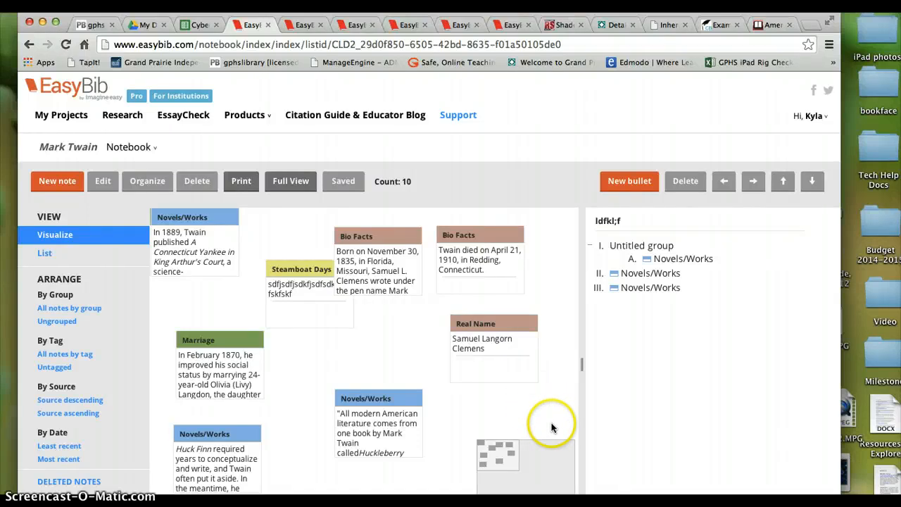
left_click(57, 182)
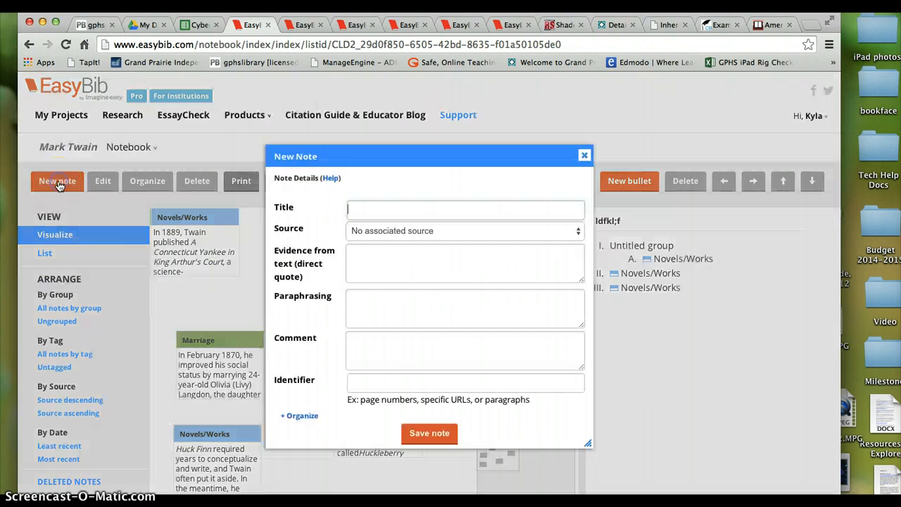
left_click(374, 215)
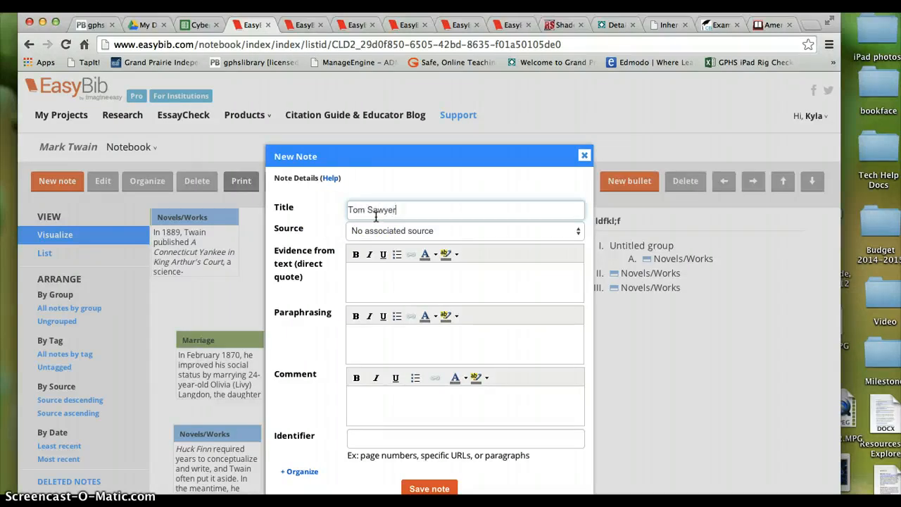
Associate the note with the first American Library Association source and enter filler text as the direct quote
left_click(578, 232)
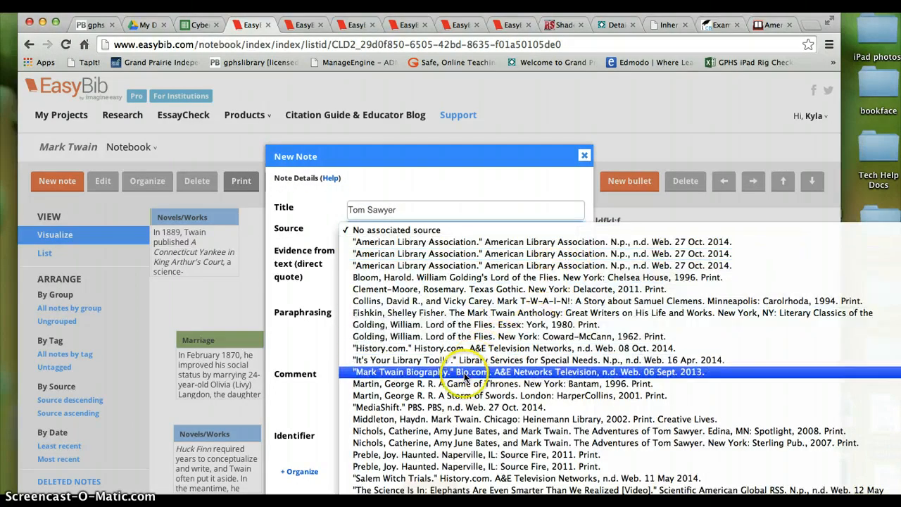
left_click(429, 266)
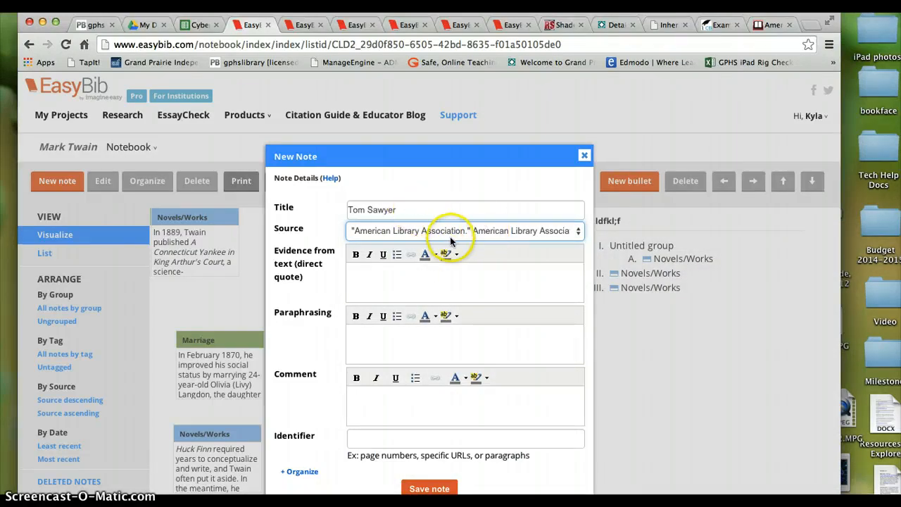
left_click(419, 285)
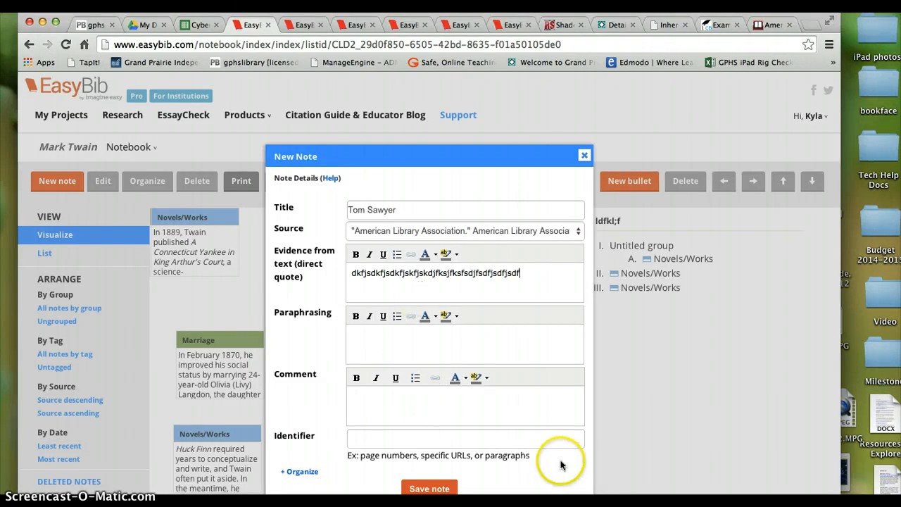
Expand the note's organize options, choose a brick-red colour and save the note
left_click_drag(508, 161, 519, 98)
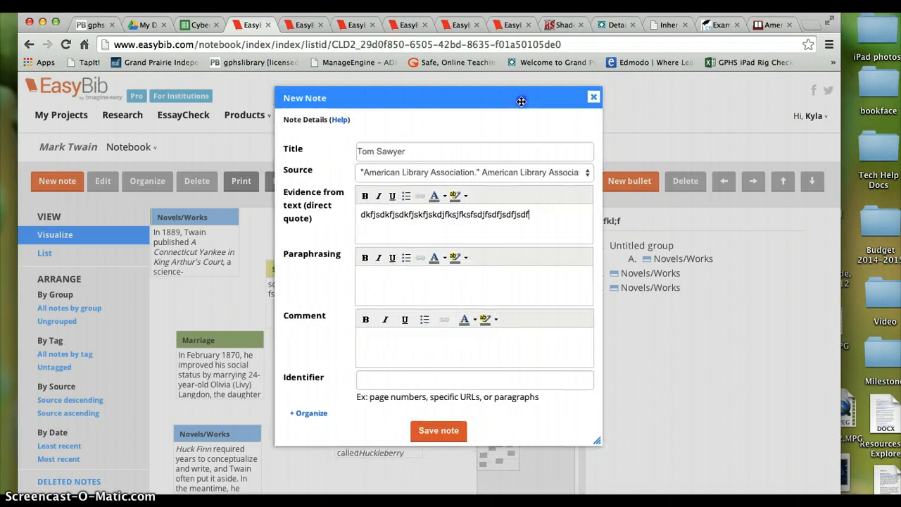
left_click(313, 410)
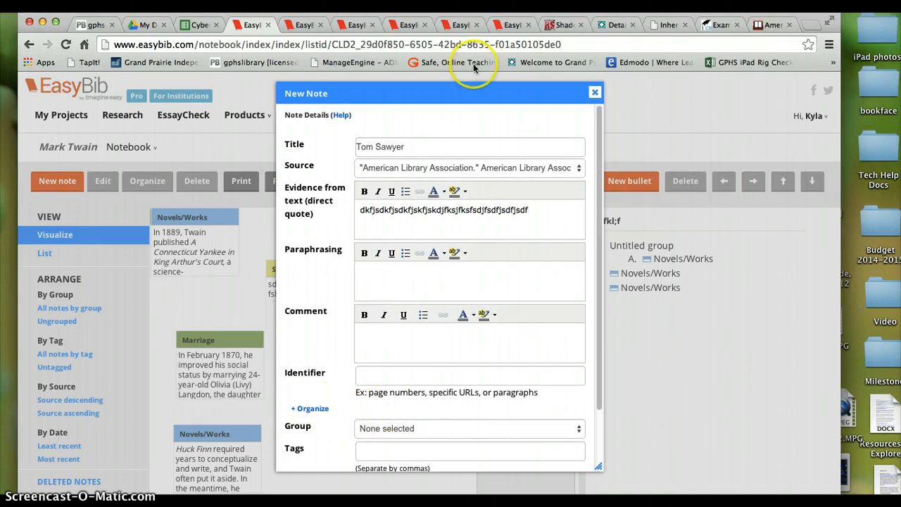
left_click_drag(483, 89, 486, 79)
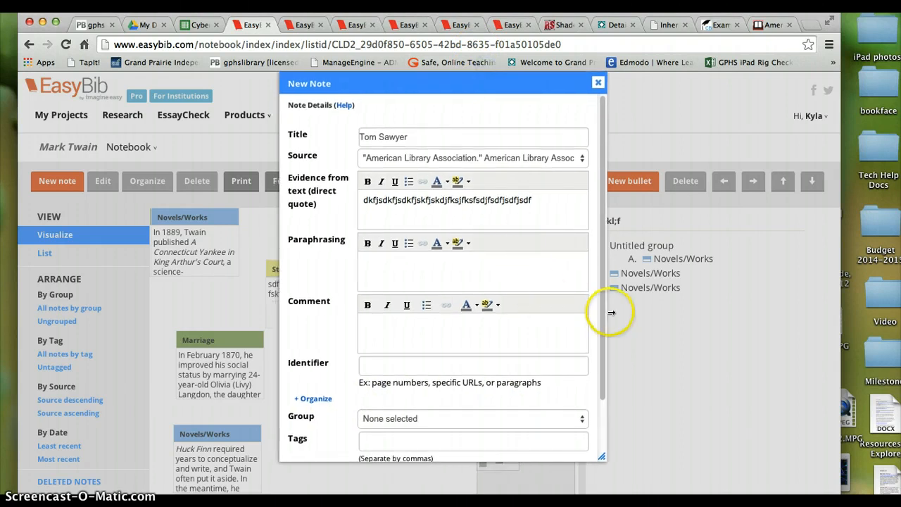
left_click_drag(597, 307, 597, 372)
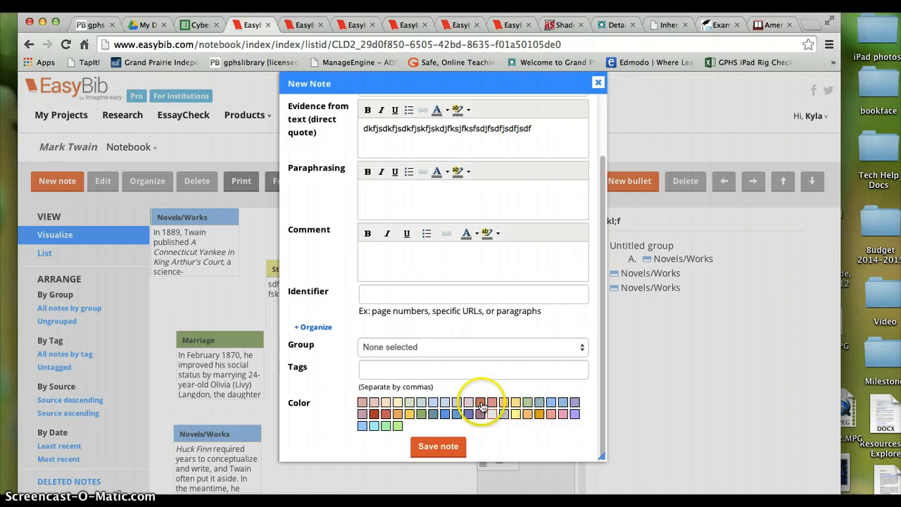
left_click(448, 452)
Move the Tom Sawyer note between the Bio Facts note on Twain's birth and the Novels/Works note on American literature
left_click(179, 234)
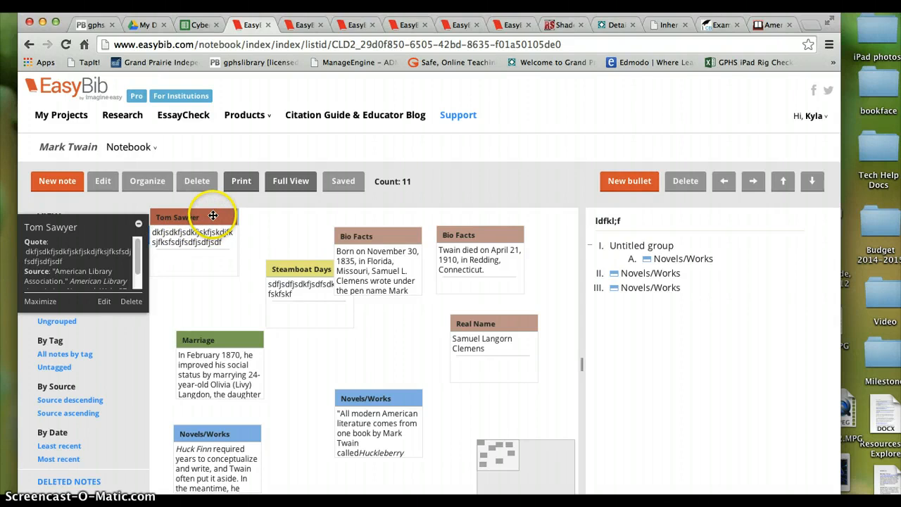
left_click(213, 215)
left_click_drag(212, 215, 397, 327)
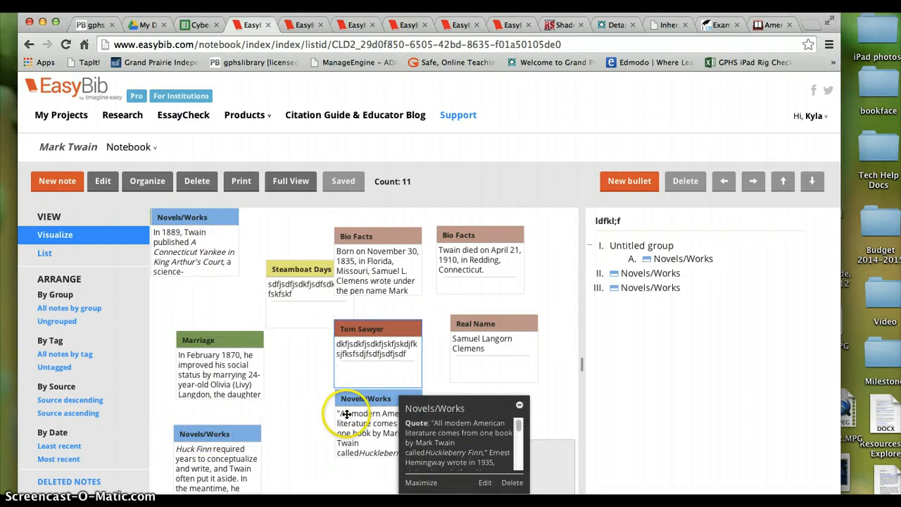
Add the Novels/Works note about Huck Finn to the outline as a main-level entry
mouse_move(207, 366)
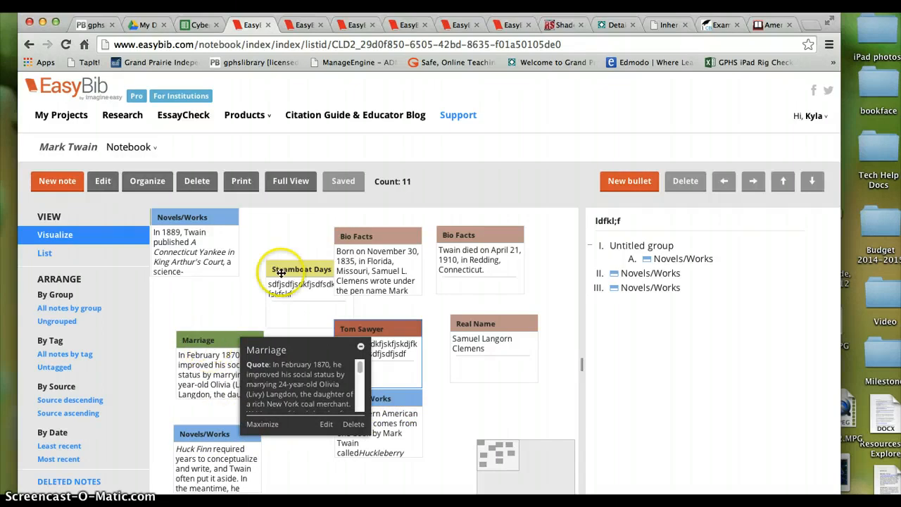
mouse_move(285, 271)
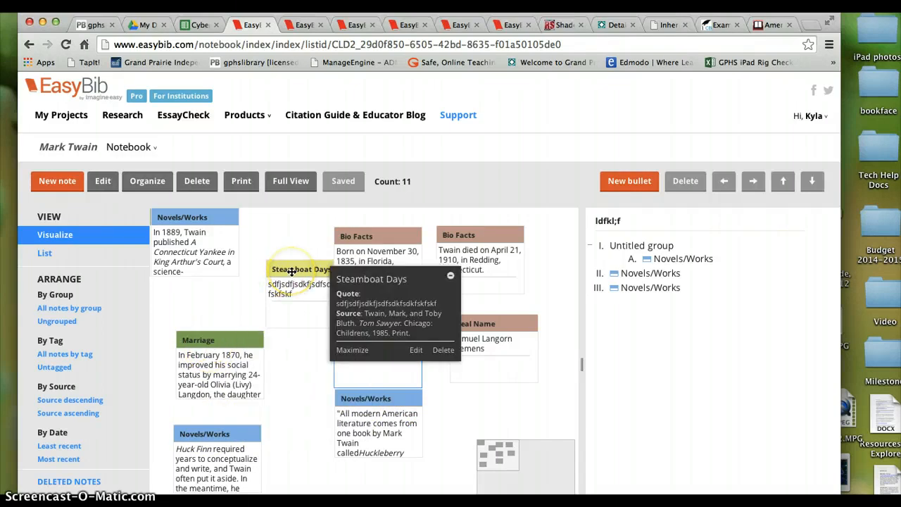
mouse_move(373, 239)
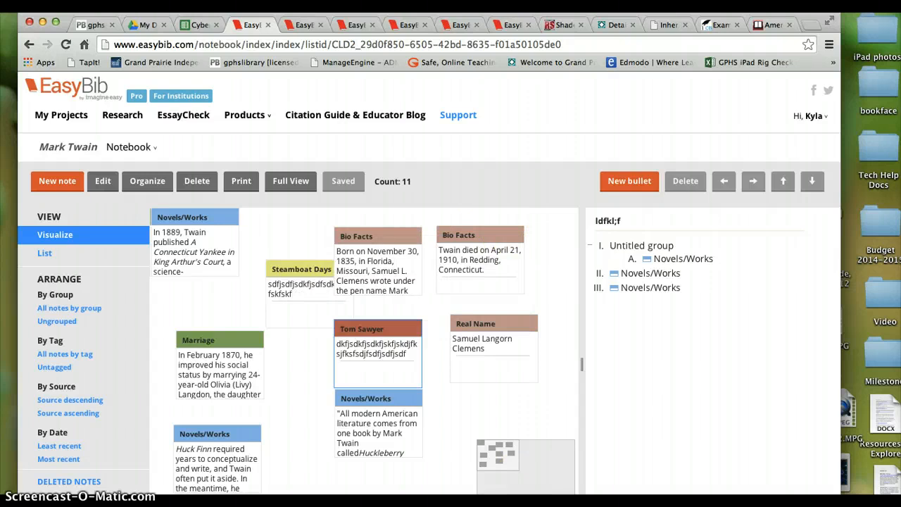
mouse_move(386, 338)
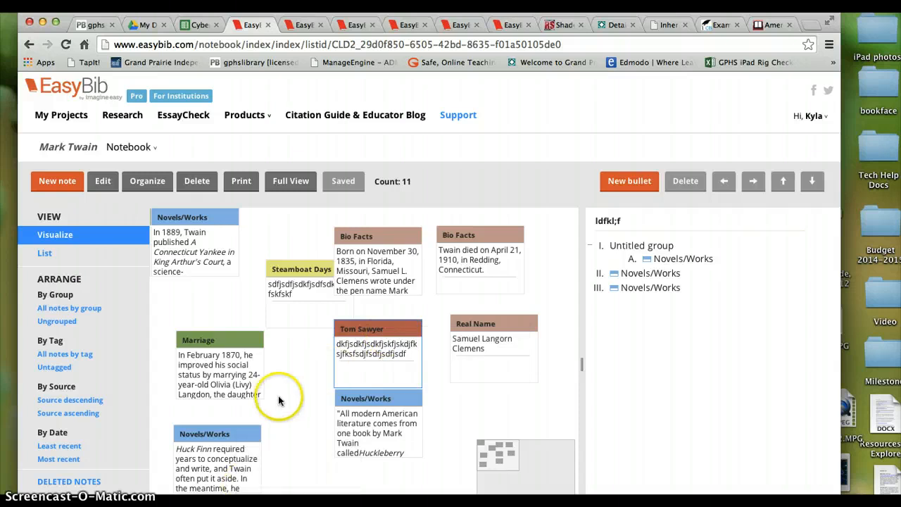
mouse_move(184, 238)
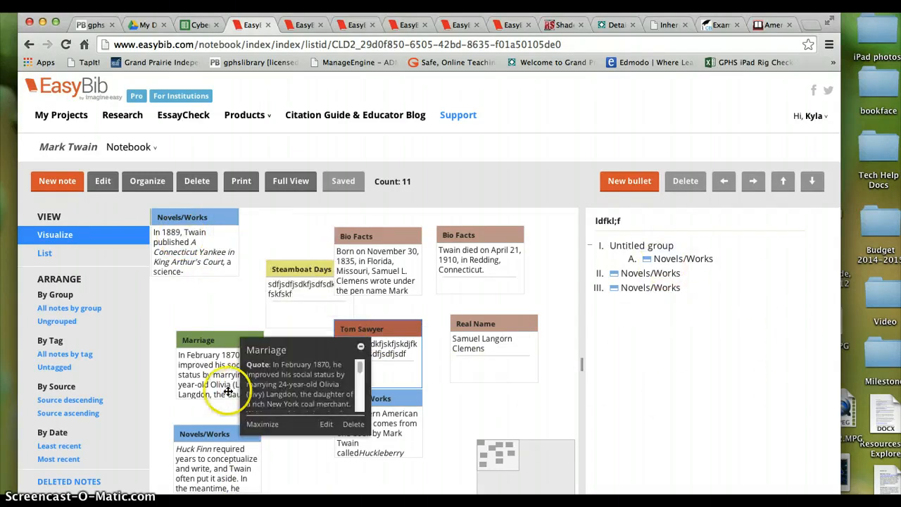
left_click_drag(209, 441, 700, 337)
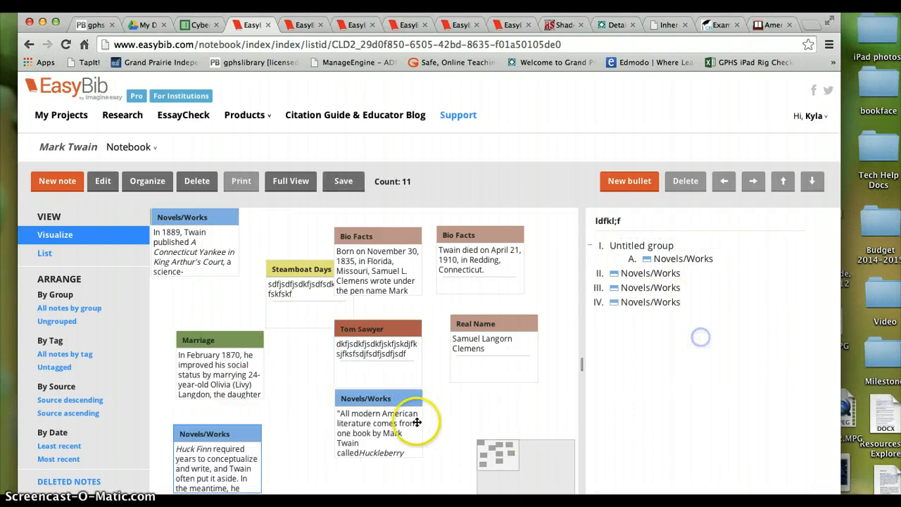
Add the Tom Sawyer note to the outline and move it to position II
mouse_move(382, 367)
left_click_drag(368, 343, 633, 352)
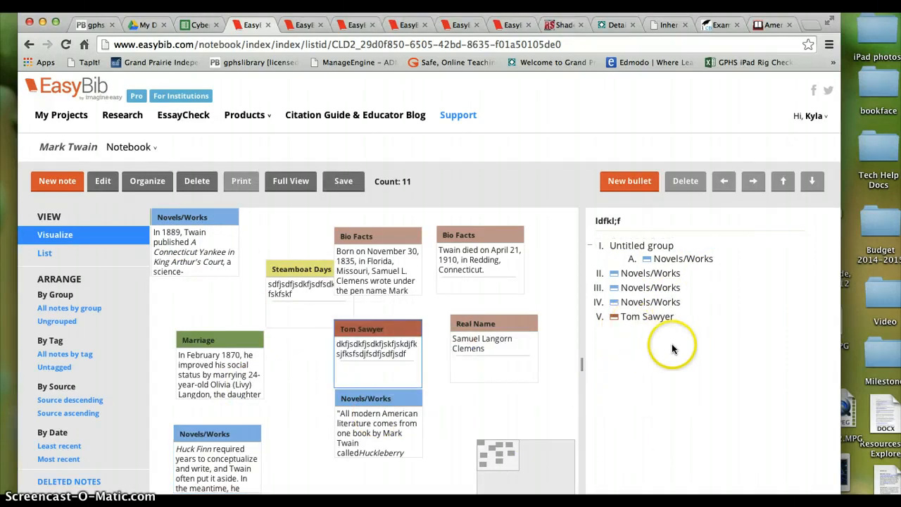
mouse_move(640, 318)
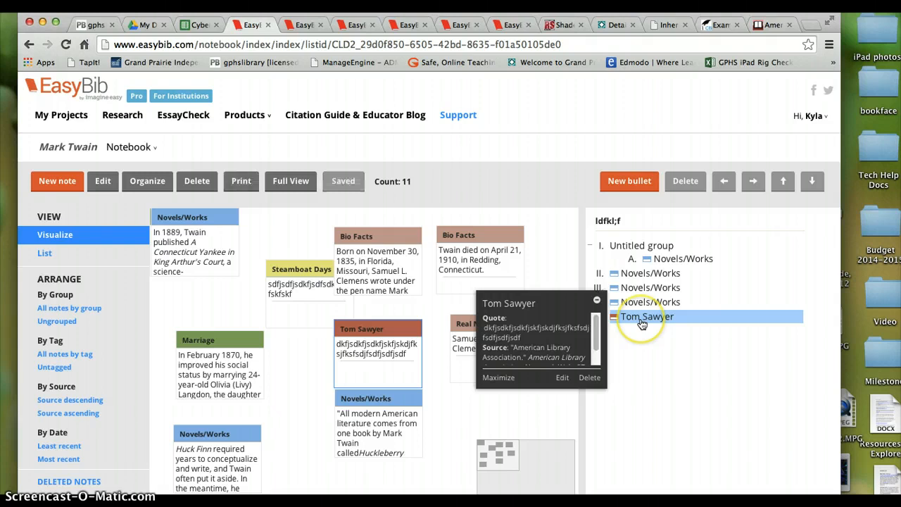
left_click_drag(640, 321, 643, 273)
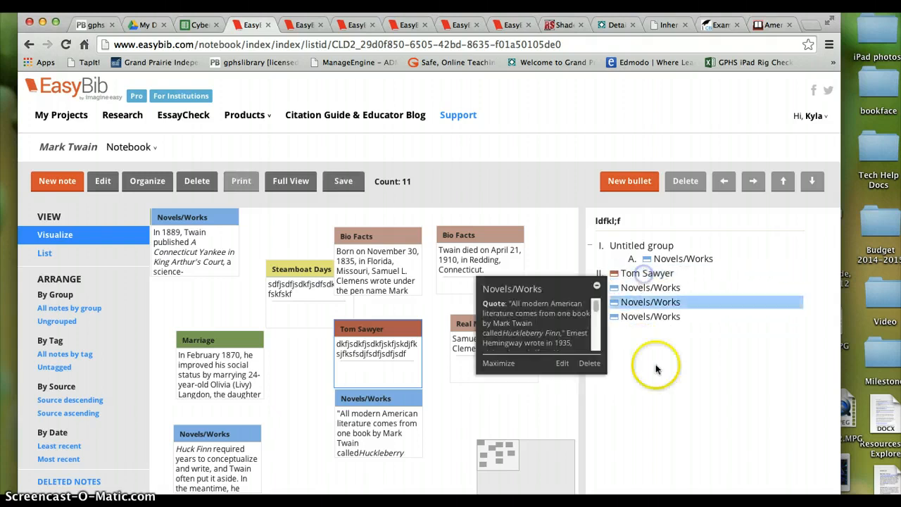
Try nesting the Tom Sawyer entry under Untitled group and shifting it up and down, and return it to the main level
left_click(616, 277)
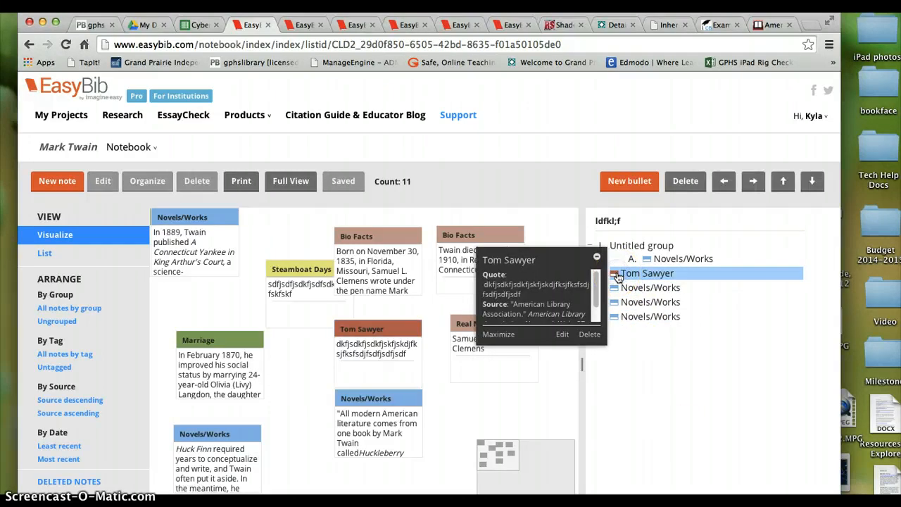
left_click(753, 181)
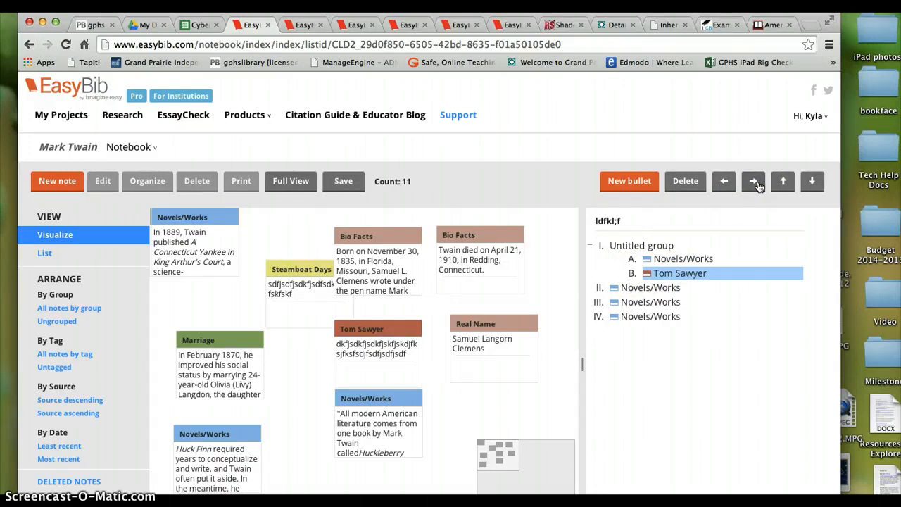
left_click(783, 182)
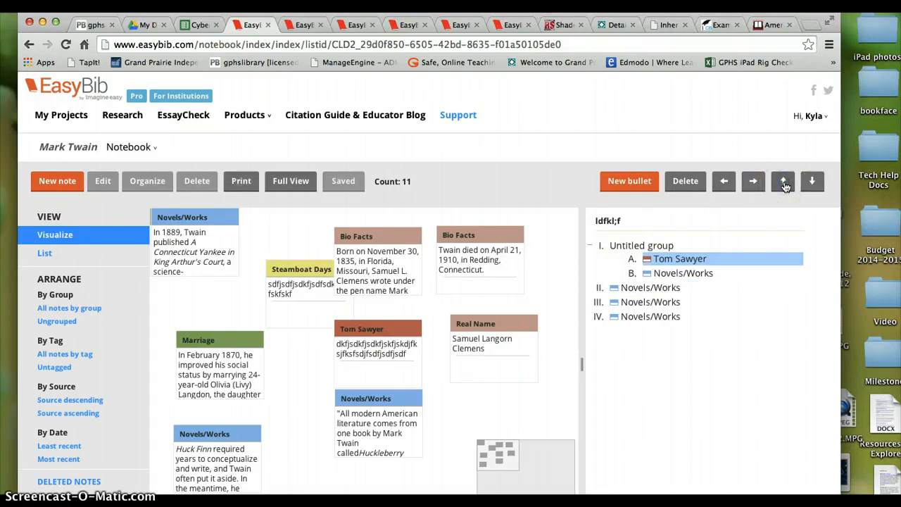
left_click(811, 183)
left_click(725, 183)
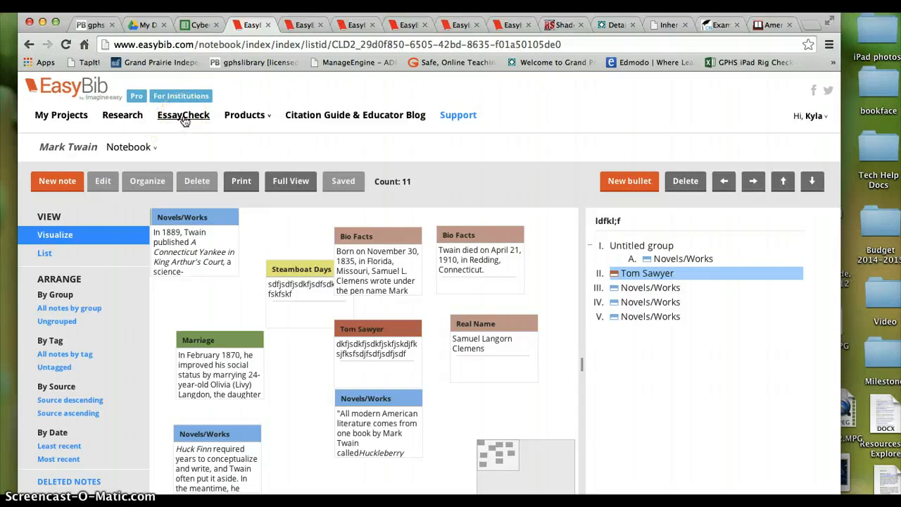
left_click(196, 225)
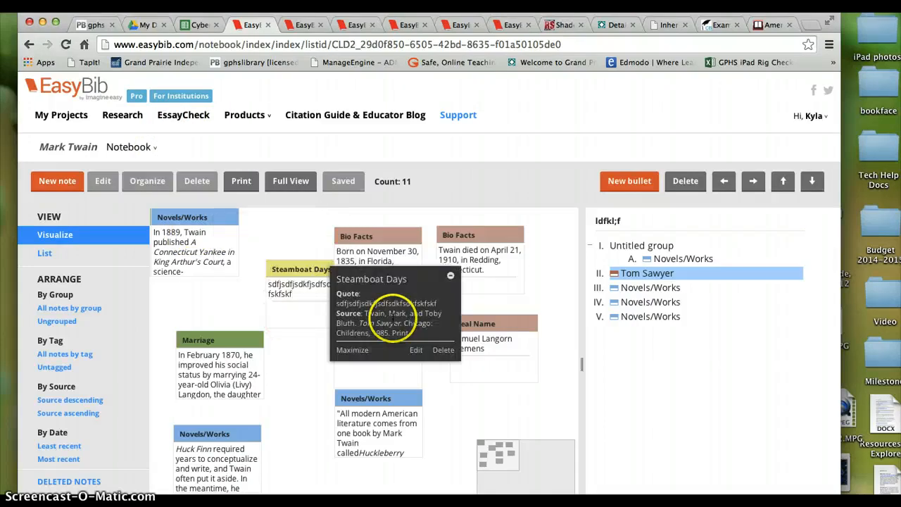
mouse_move(351, 325)
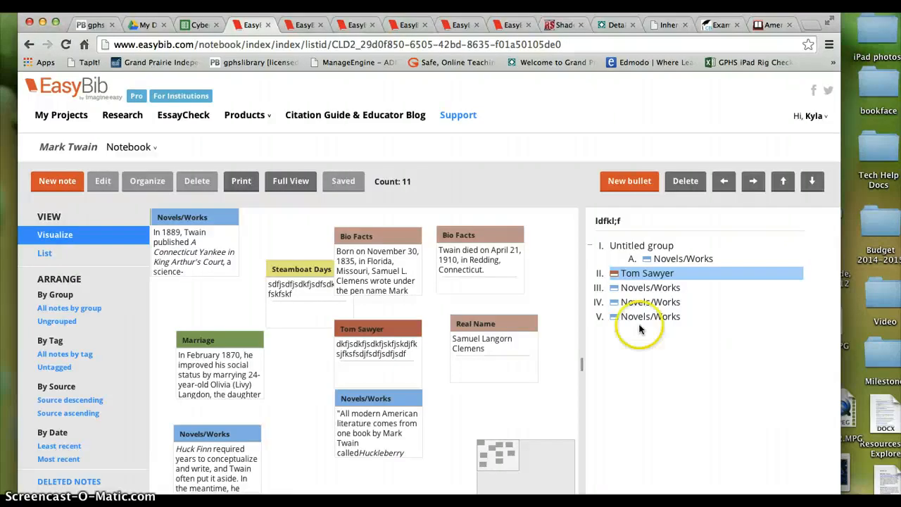
Open EssayCheck and copy the highlighted sample college essay from the collegebasics.com page
left_click(182, 116)
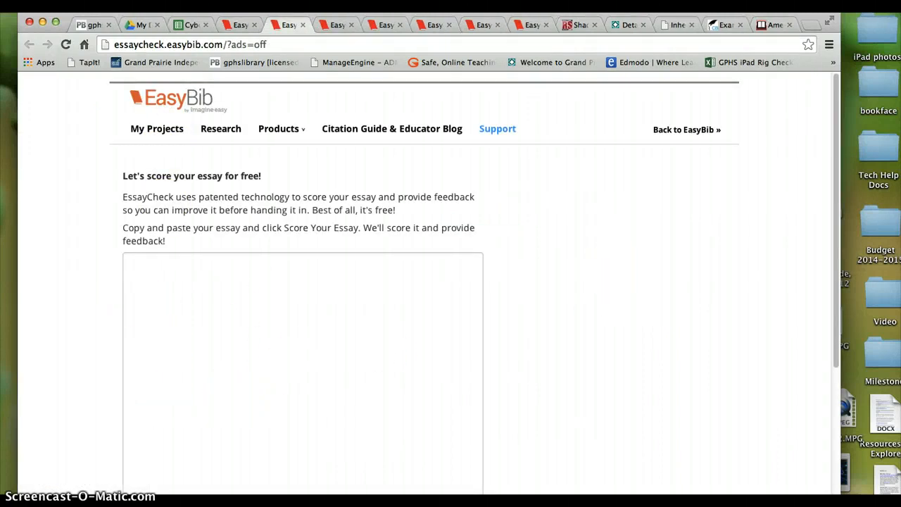
left_click(726, 25)
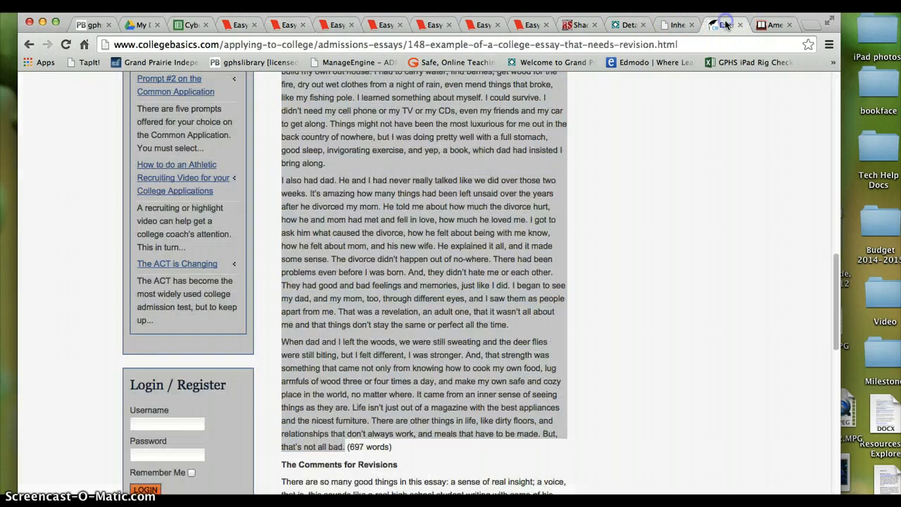
right_click(337, 233)
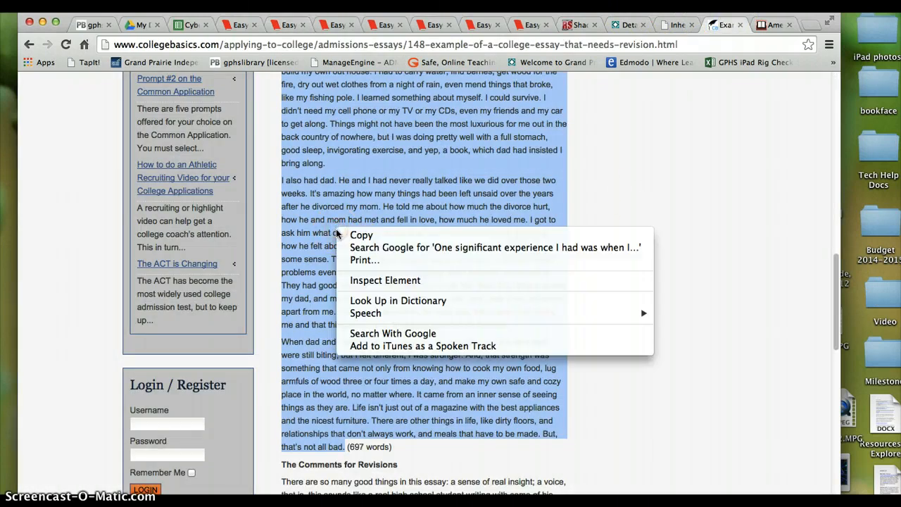
left_click(353, 235)
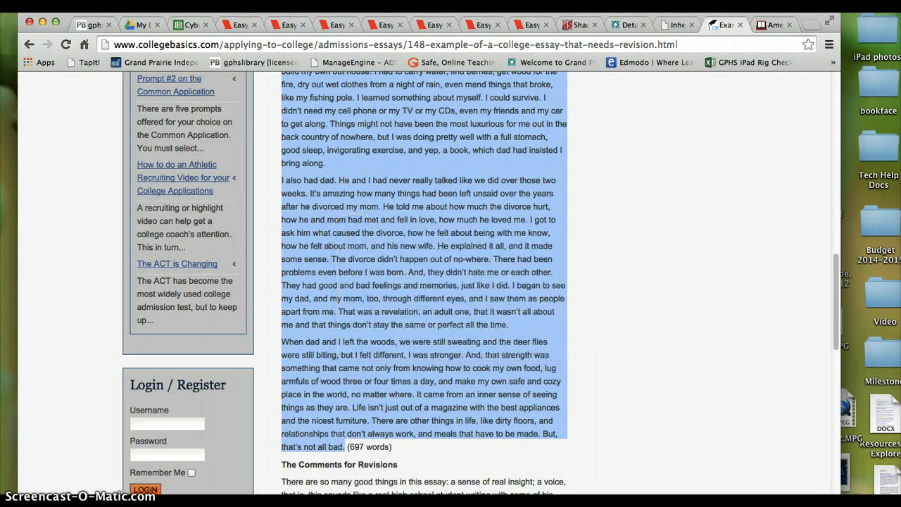
Open EssayCheck from the Mark Twain notebook, paste in the copied sample college essay, and submit it for scoring
left_click(240, 24)
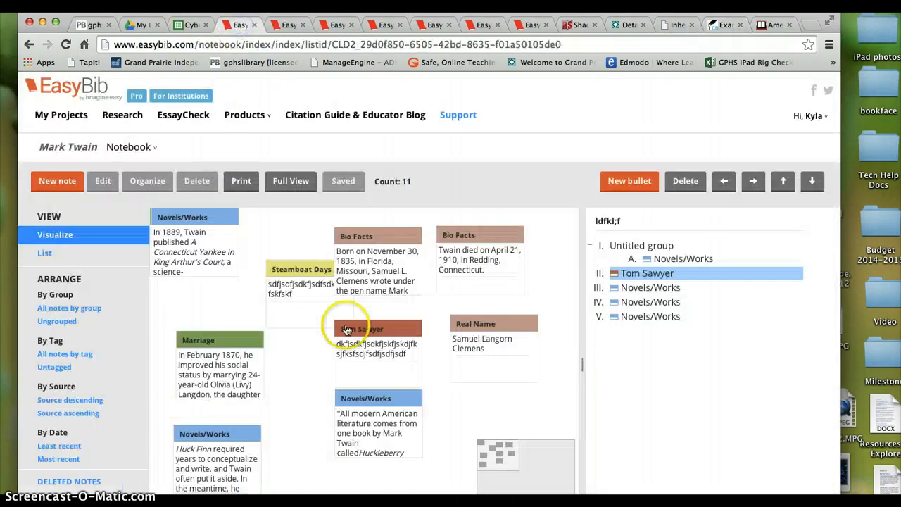
left_click(176, 116)
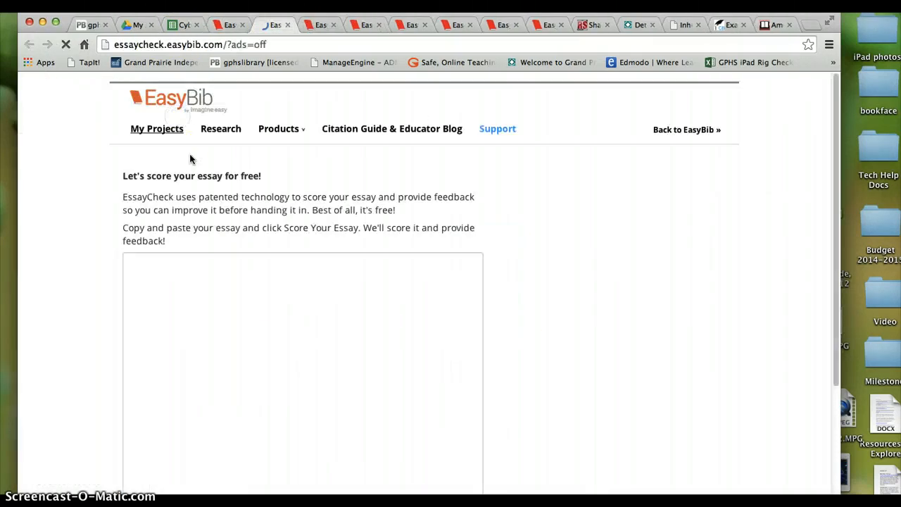
right_click(171, 293)
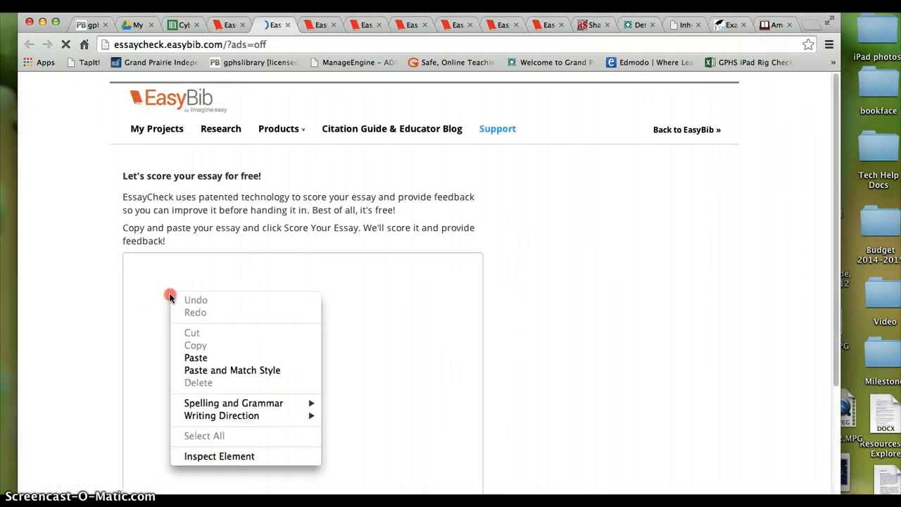
left_click(197, 357)
scroll(595, 318, "down", 3)
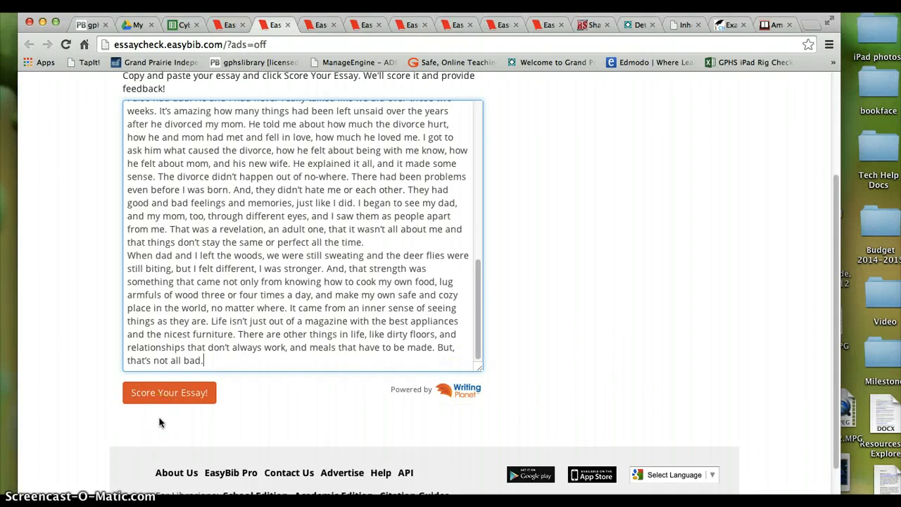
left_click(174, 394)
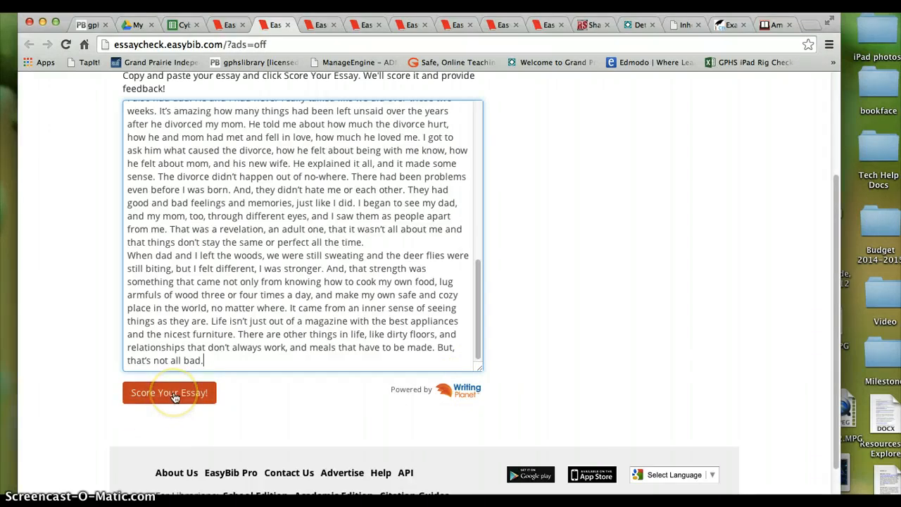
left_click(719, 330)
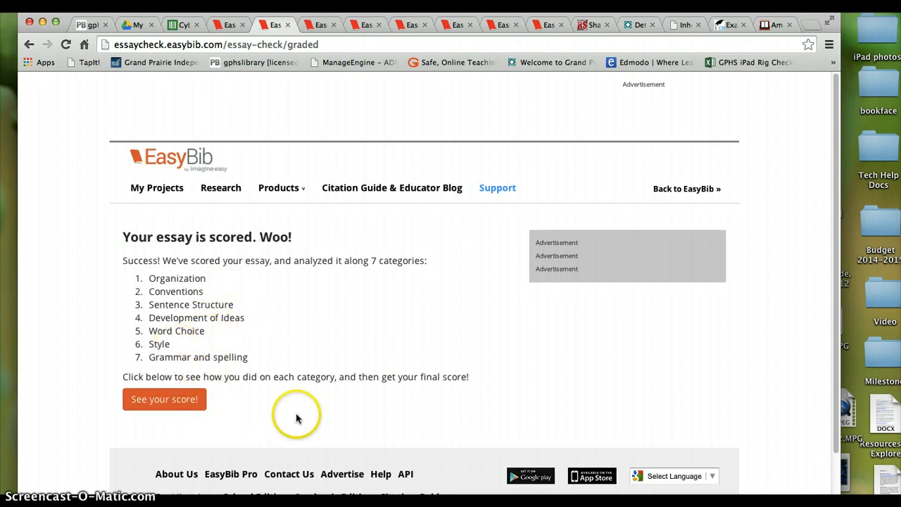
Review the essay's feedback category by category, from Organization through Style, and open the Grammar and spelling page
left_click(160, 403)
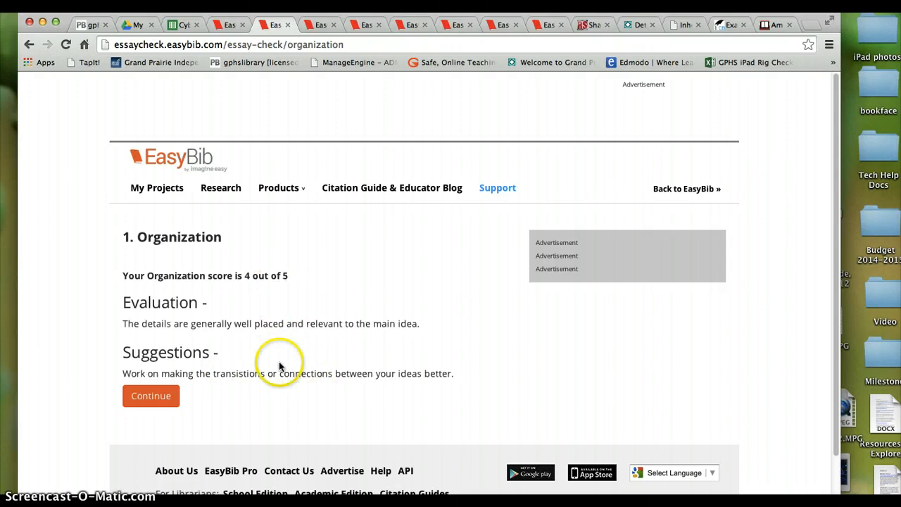
left_click(150, 397)
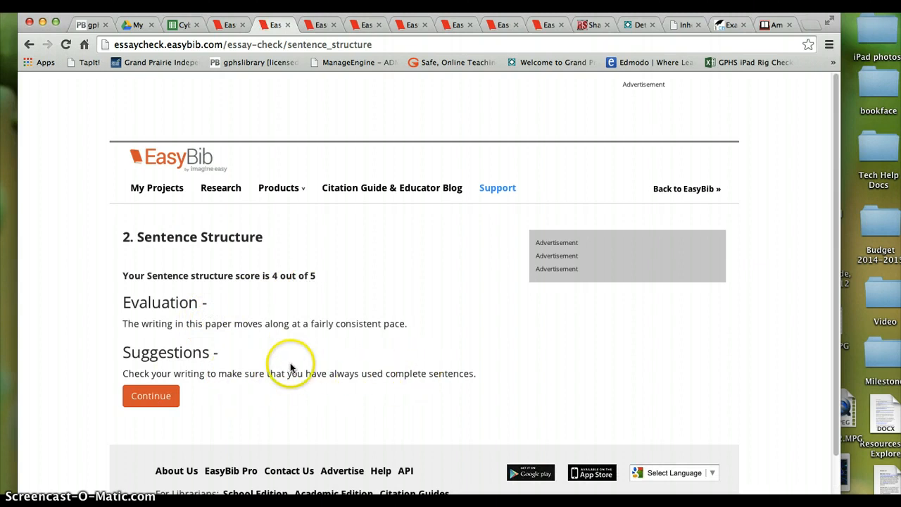
left_click(171, 399)
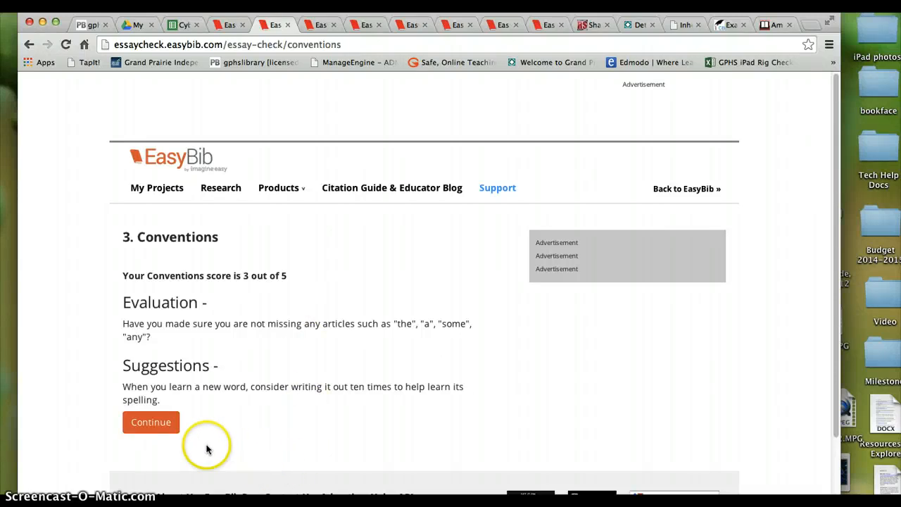
left_click(165, 425)
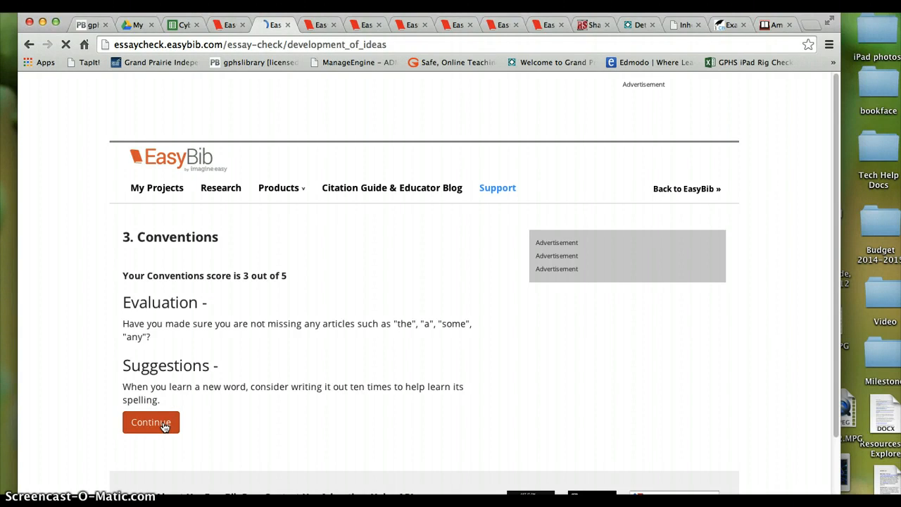
left_click(161, 413)
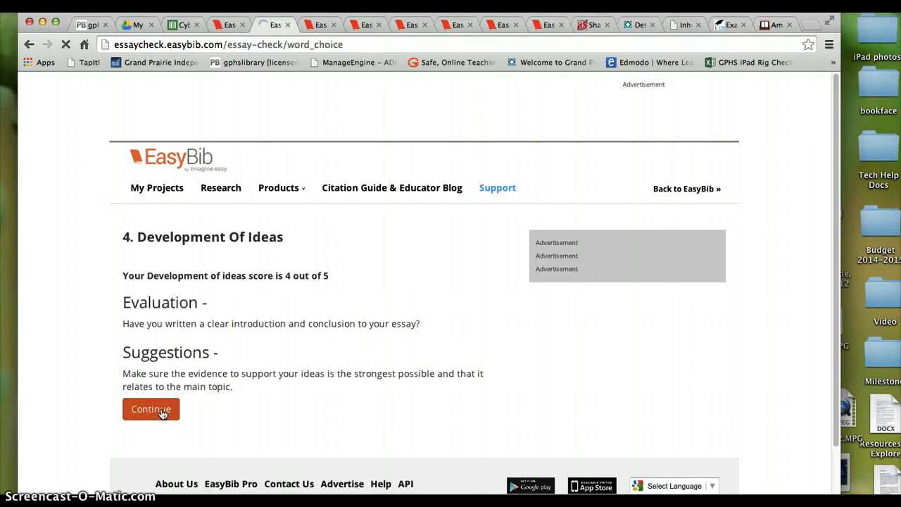
left_click(162, 403)
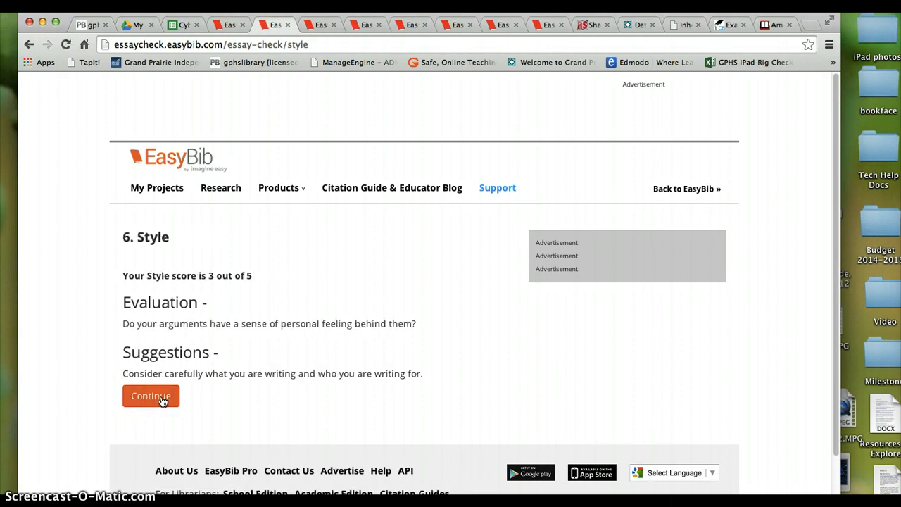
left_click(163, 402)
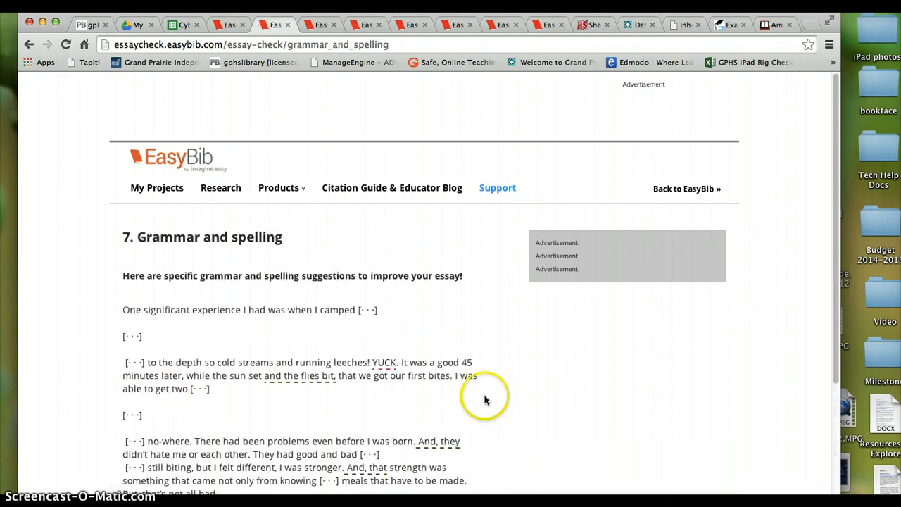
Examine the grammar and spelling suggestions, and review the essay's final score with its star ratings and the closing note
scroll(637, 431, "down", 3)
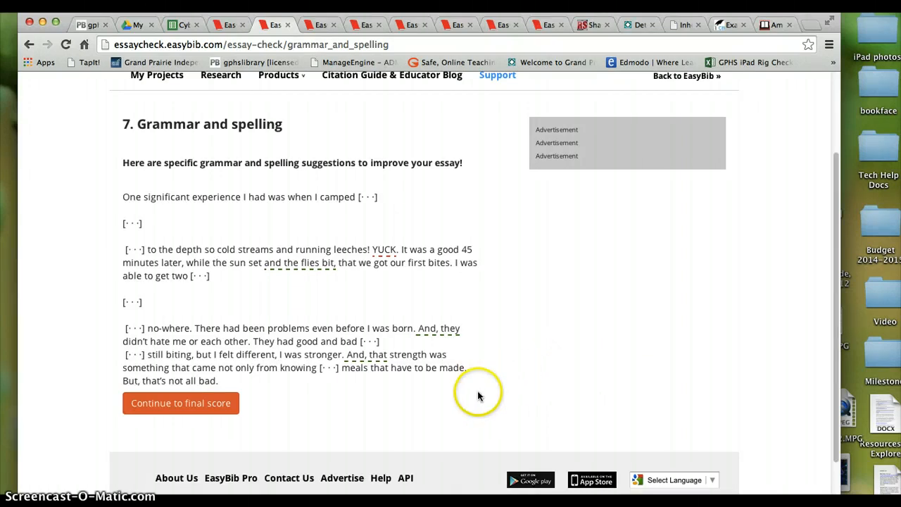
left_click(179, 408)
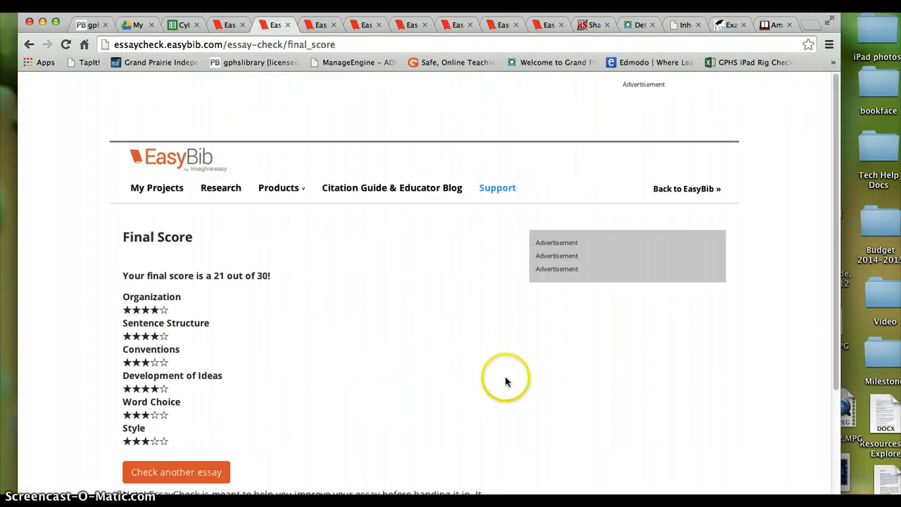
scroll(505, 382, "down", 2)
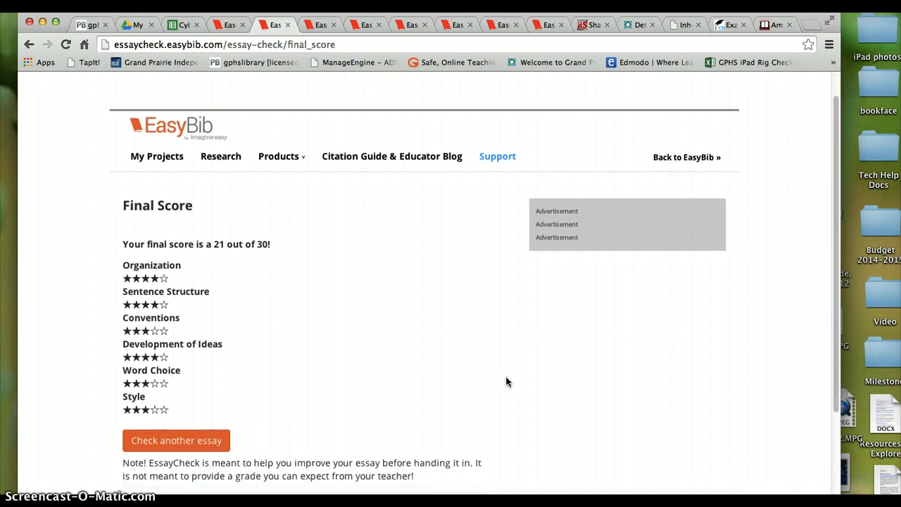
scroll(505, 382, "down", 1)
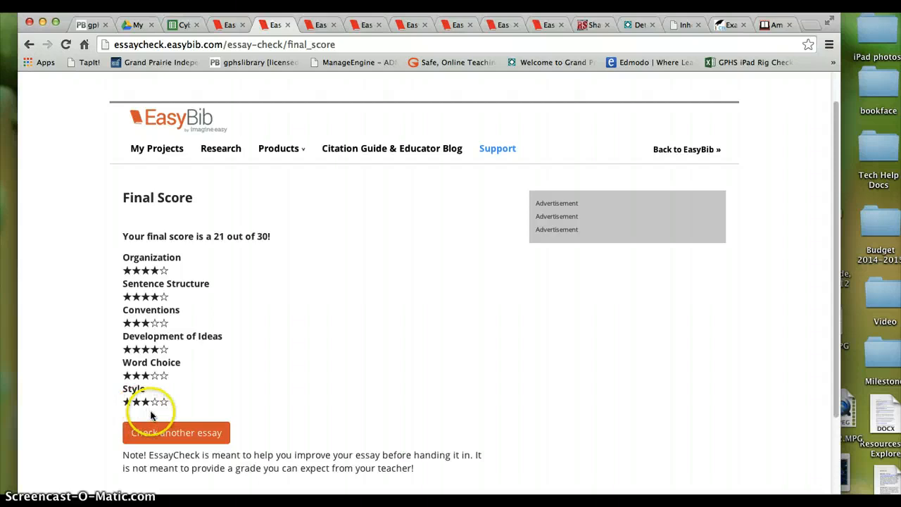
scroll(508, 364, "down", 5)
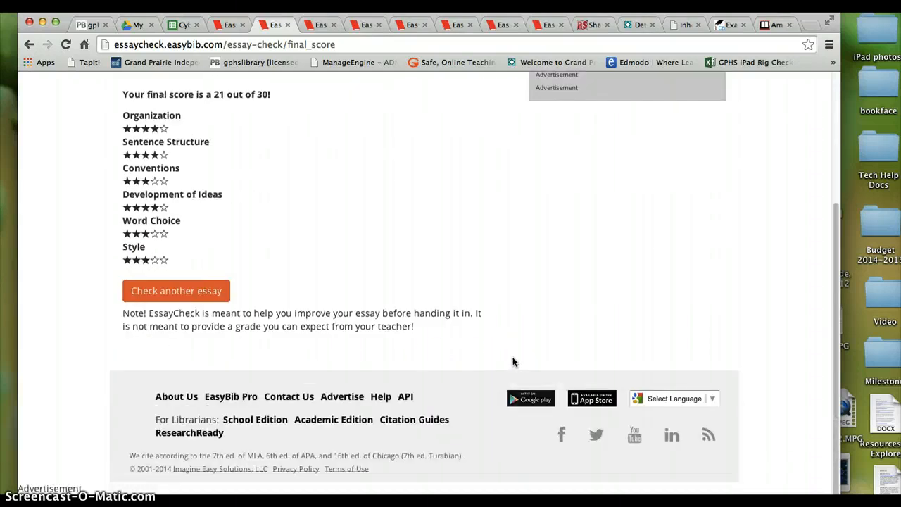
left_click(629, 276)
scroll(629, 277, "up", 5)
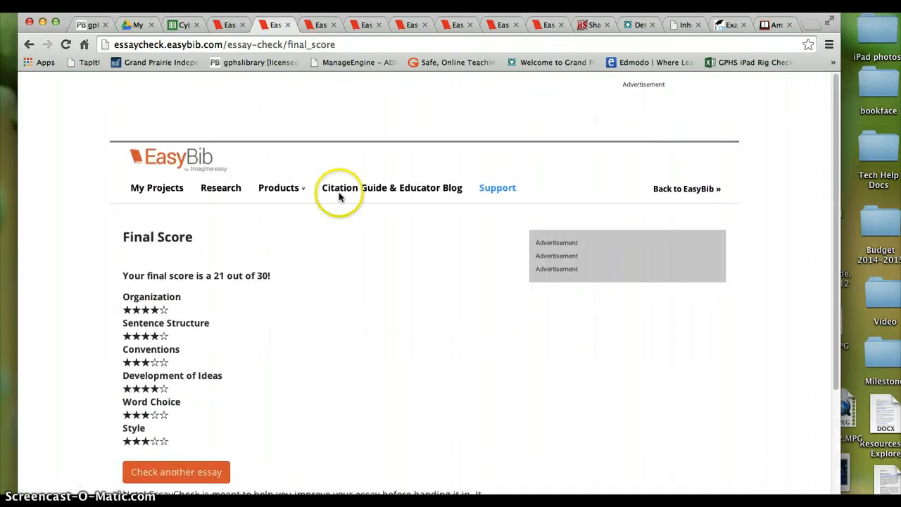
Return to the Mark Twain project's notebook by way of the EasyBib home page and EasyBib Research
left_click(173, 162)
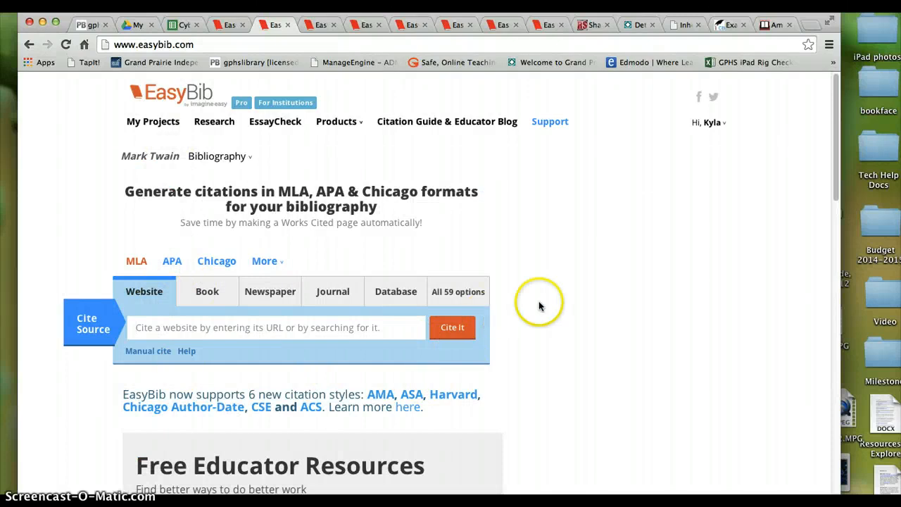
left_click(205, 121)
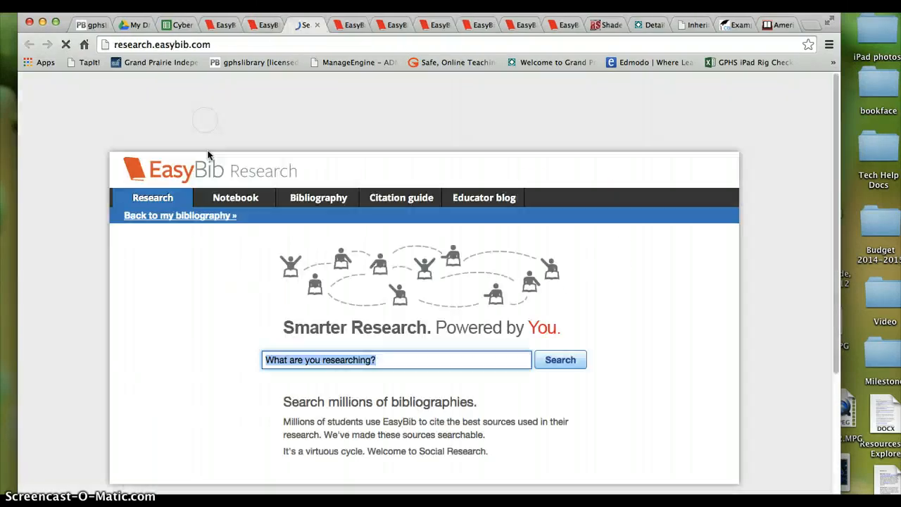
left_click(233, 197)
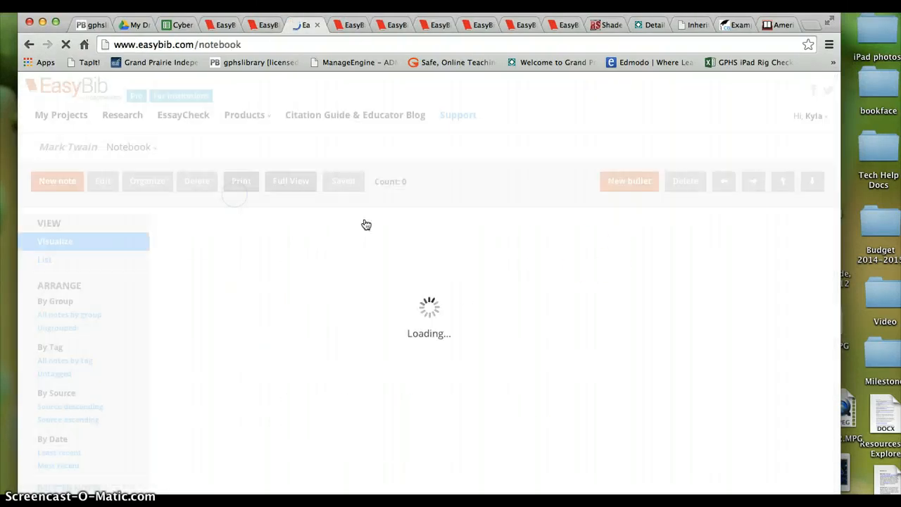